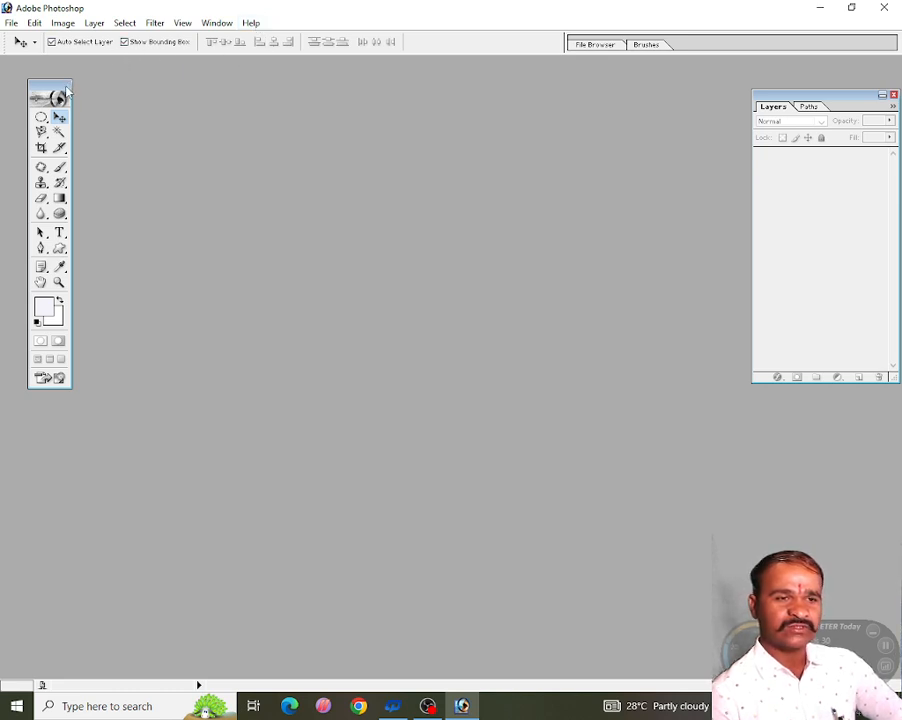
left_click_drag(50, 84, 40, 79)
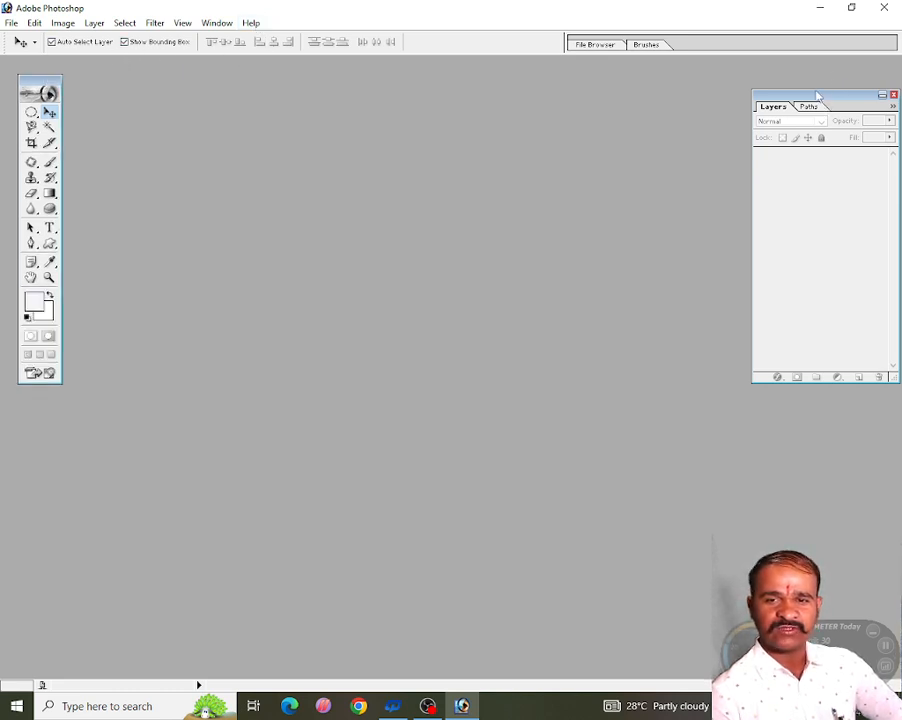
left_click_drag(817, 95, 809, 87)
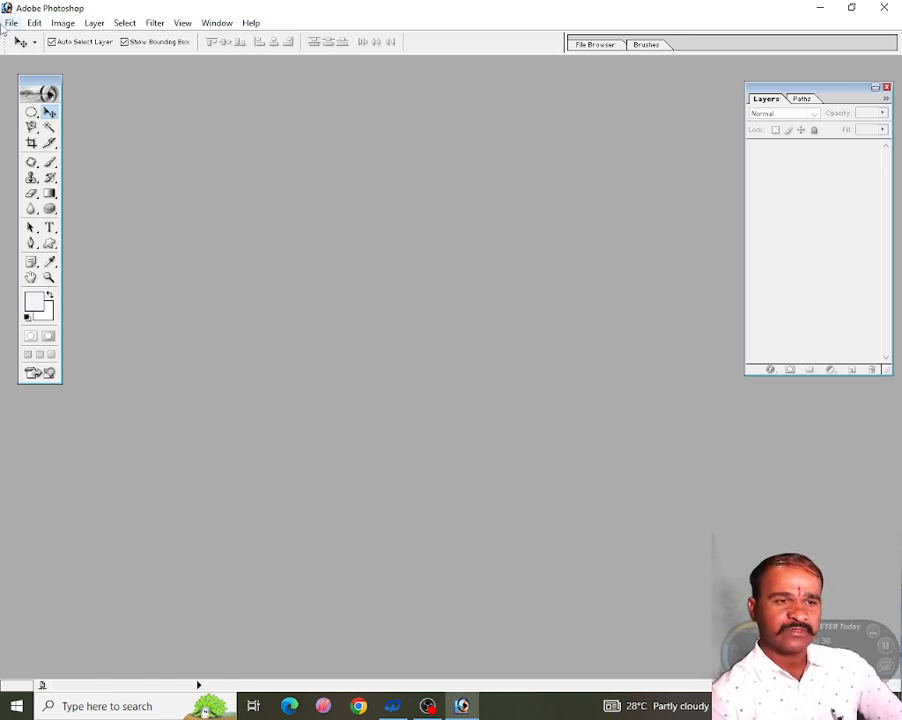
Start a new document named PPS 14 and apply the 800 x 600 preset size
left_click(10, 23)
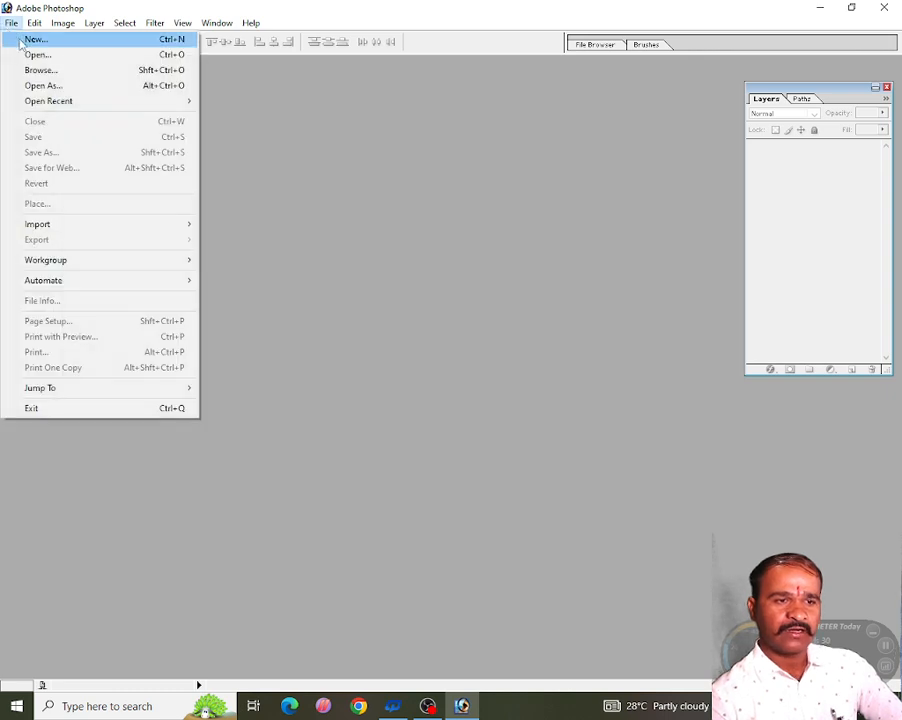
left_click(20, 42)
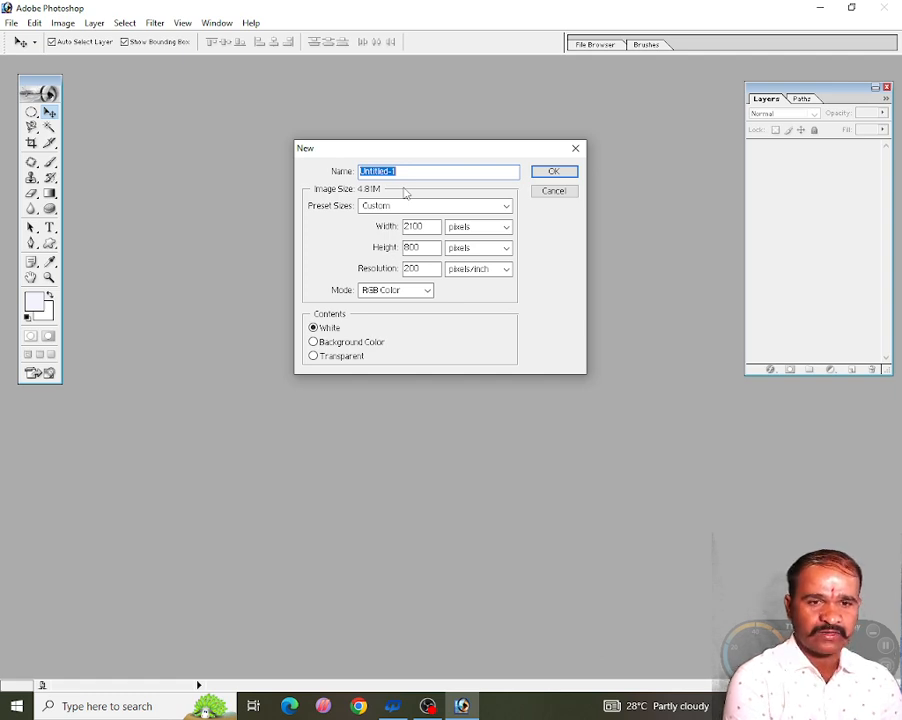
type("FPS")
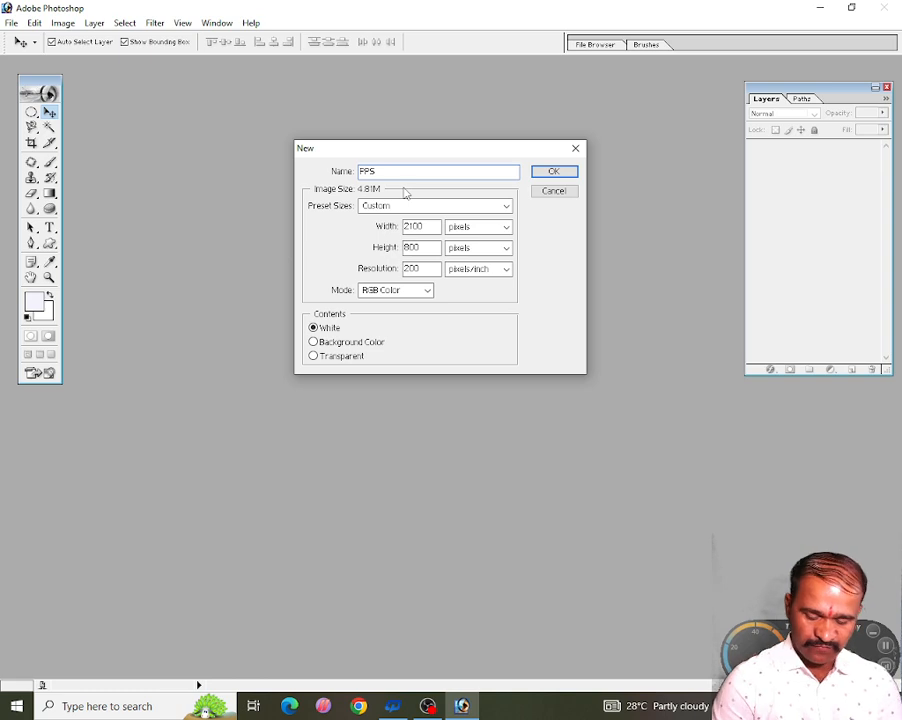
type(" 14")
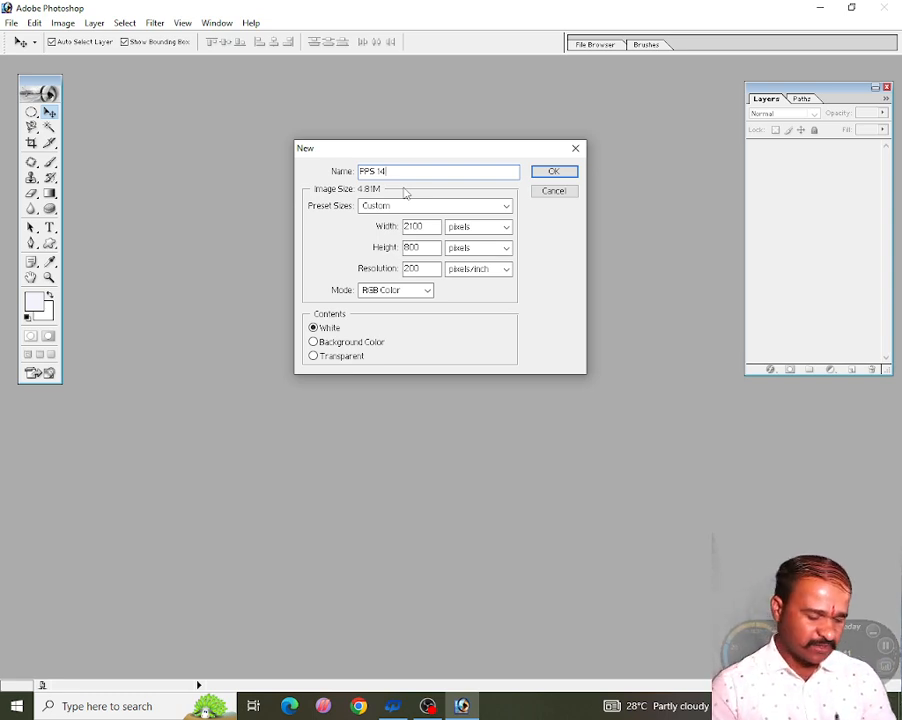
key("Tab")
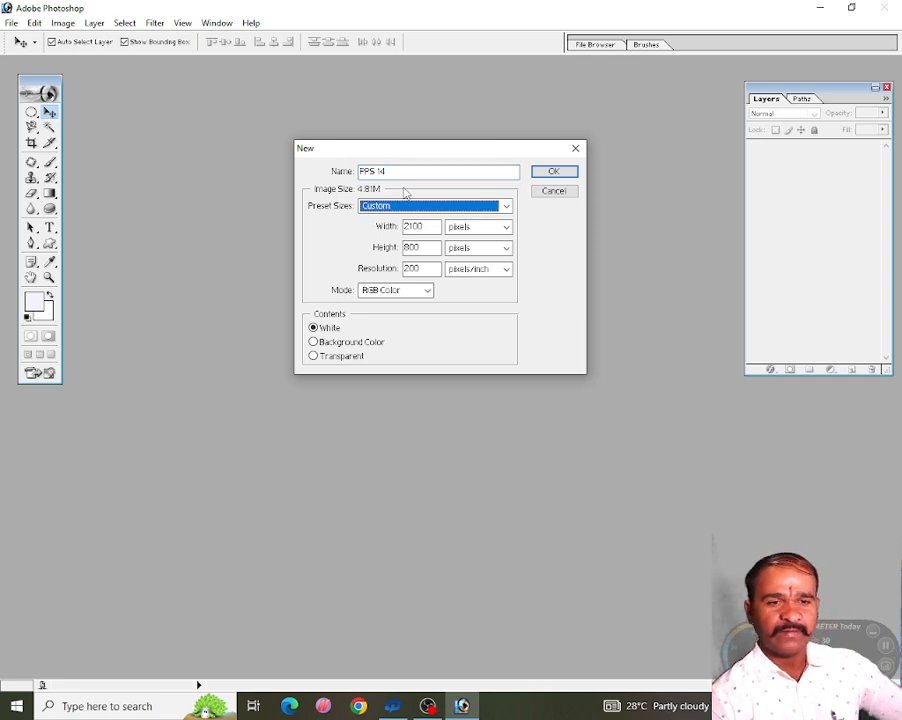
left_click(425, 207)
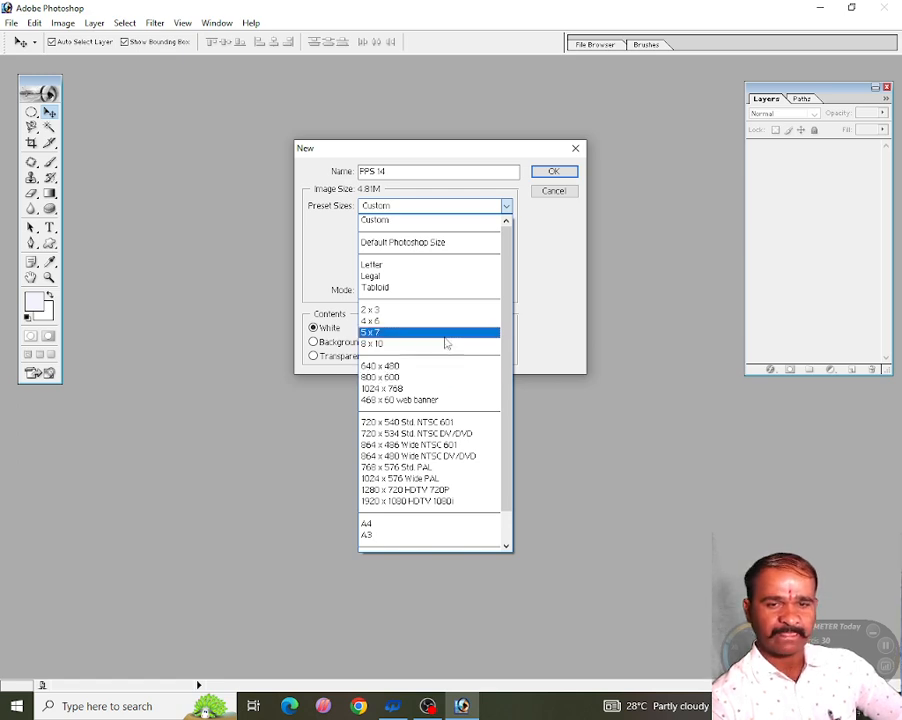
left_click(383, 378)
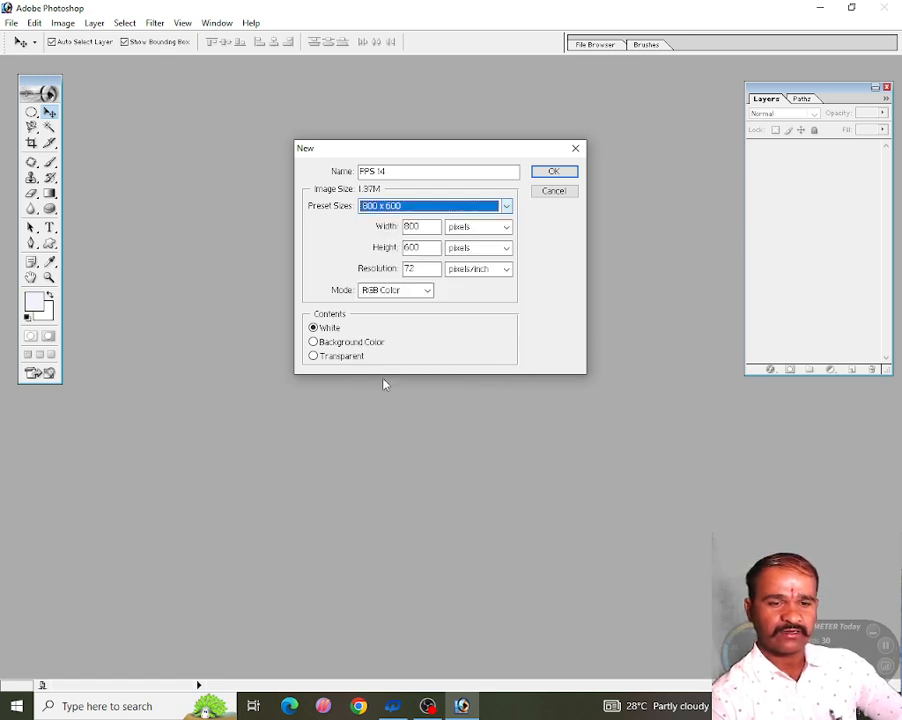
Create the document at 2100 pixels wide, 800 pixels high and 200 pixels/inch, with white contents
double_click(428, 227)
type("2100")
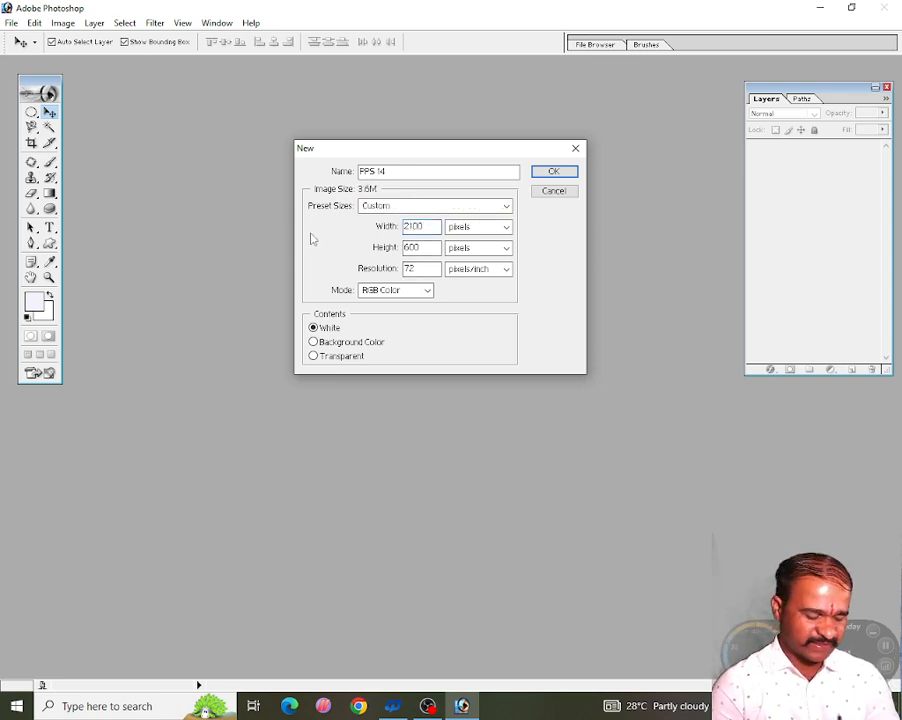
key("Tab")
key("Tab")
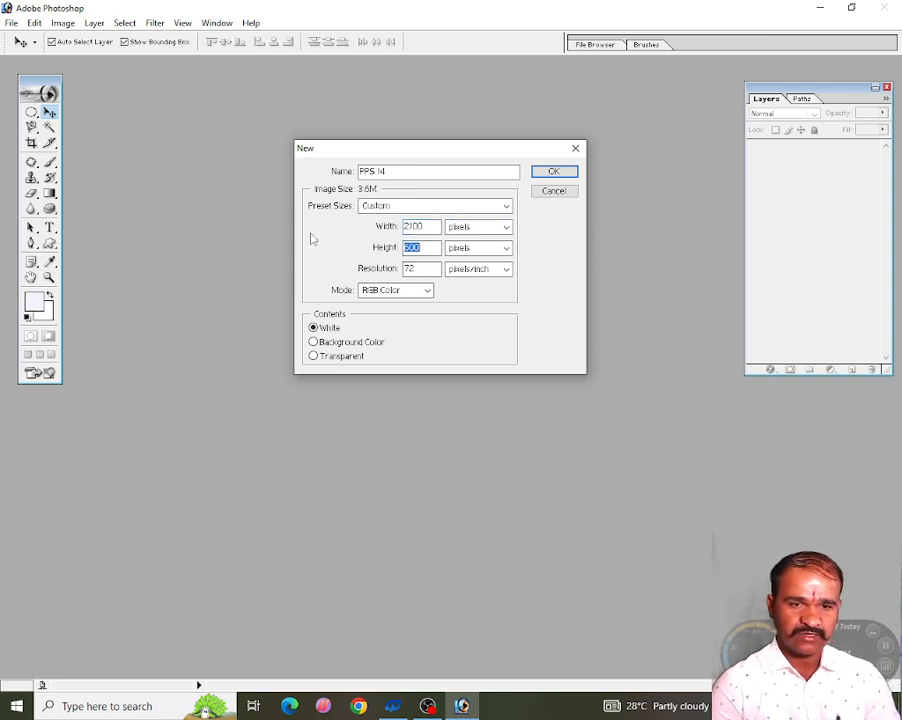
type("800")
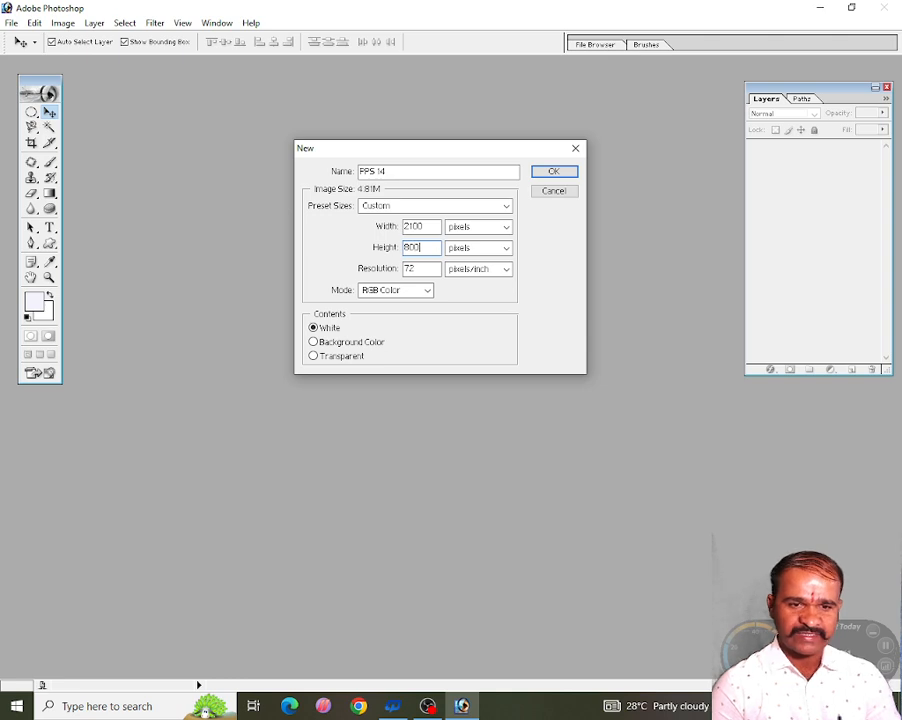
key("Tab")
key("Tab")
type("200")
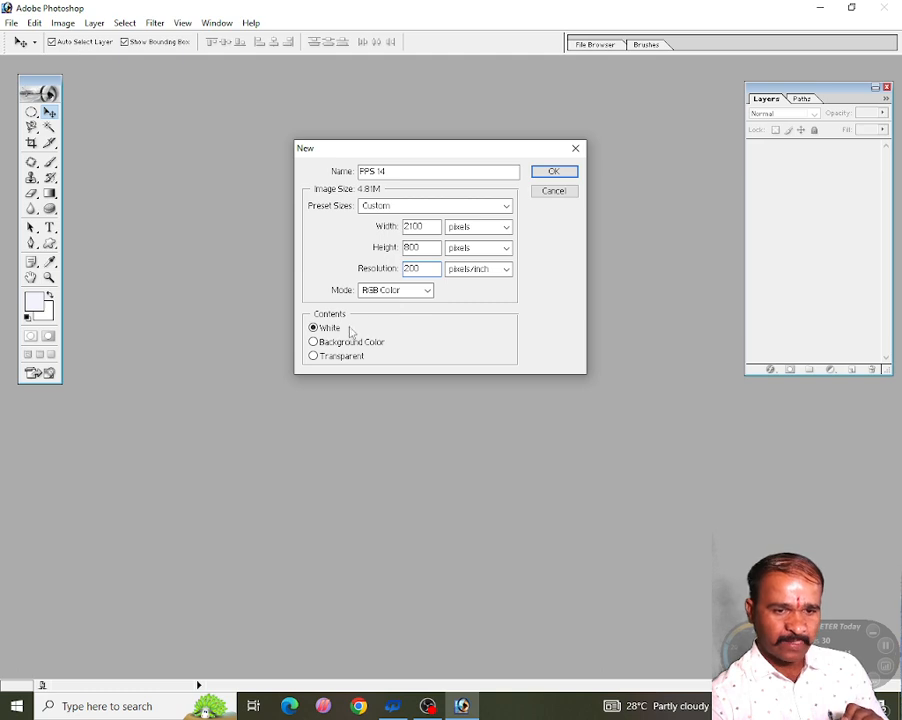
left_click(556, 173)
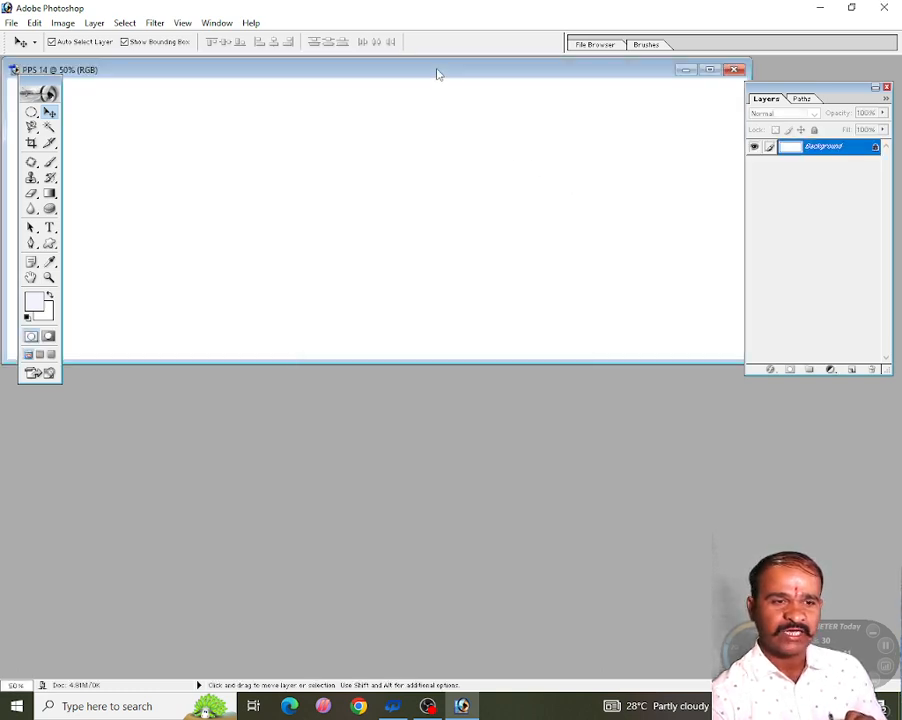
Rearrange the blank document window, the Layers palette and the toolbox so the canvas is mostly uncovered
left_click_drag(437, 74, 484, 106)
left_click_drag(806, 97, 848, 99)
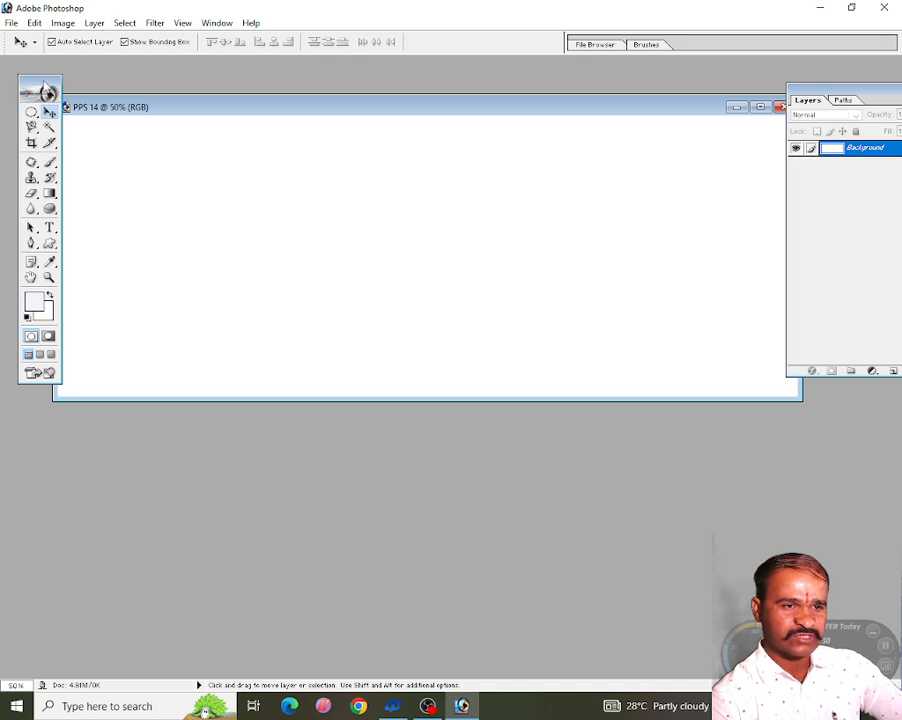
left_click_drag(45, 90, 33, 87)
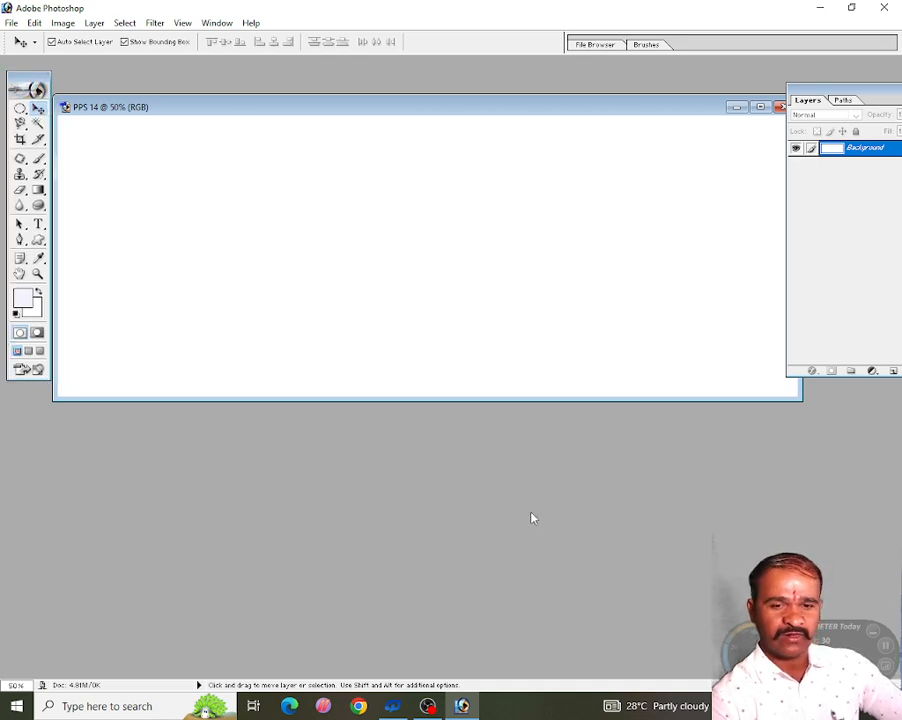
Open 11.jpg from the image folder and place its window over the right half of the blank document
double_click(477, 533)
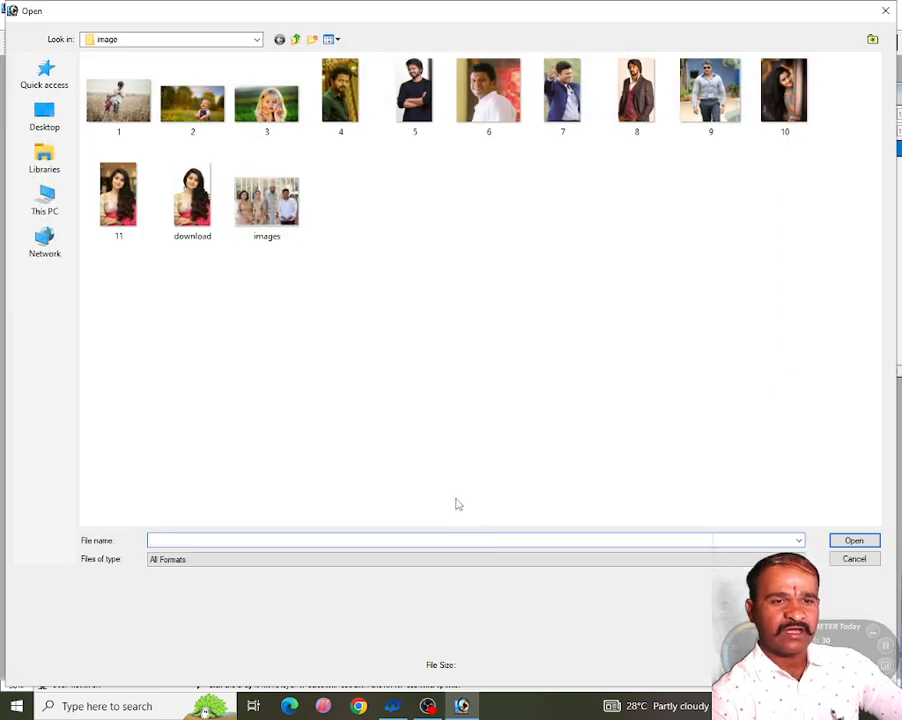
left_click(125, 208)
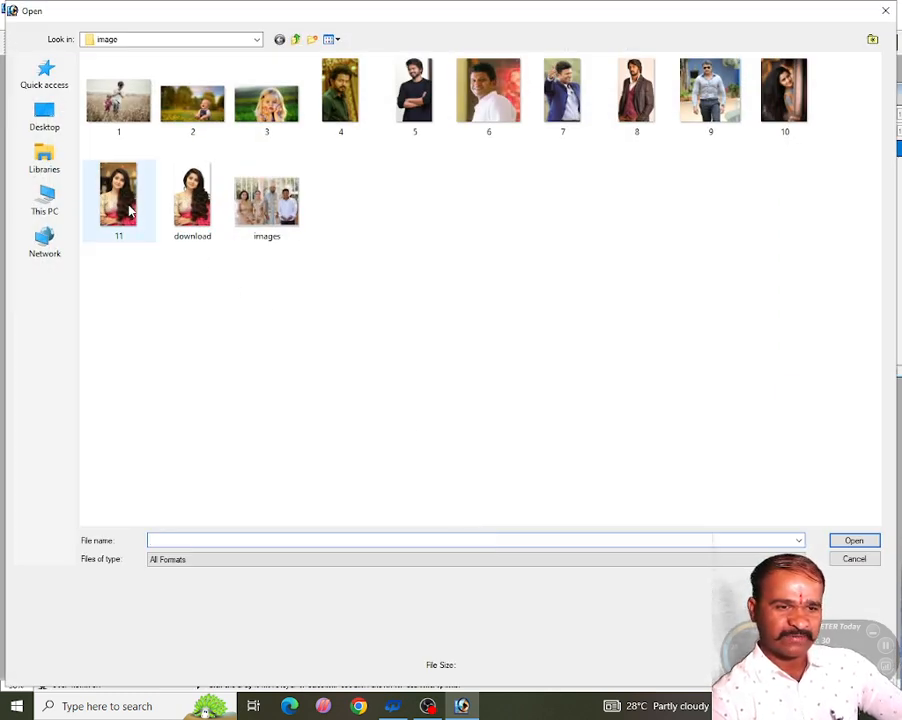
left_click(856, 541)
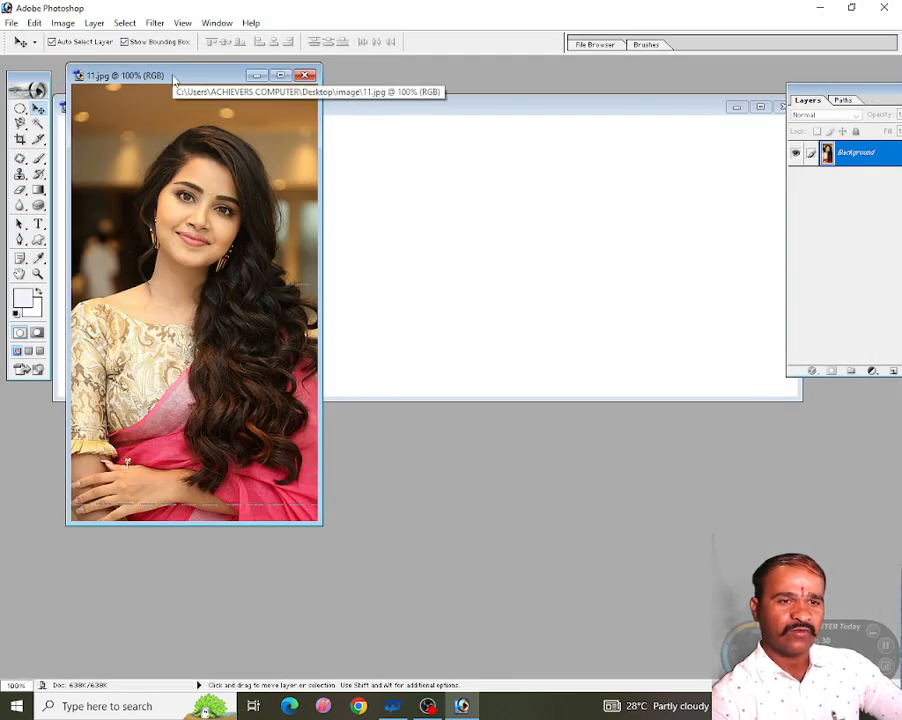
left_click_drag(202, 77, 521, 123)
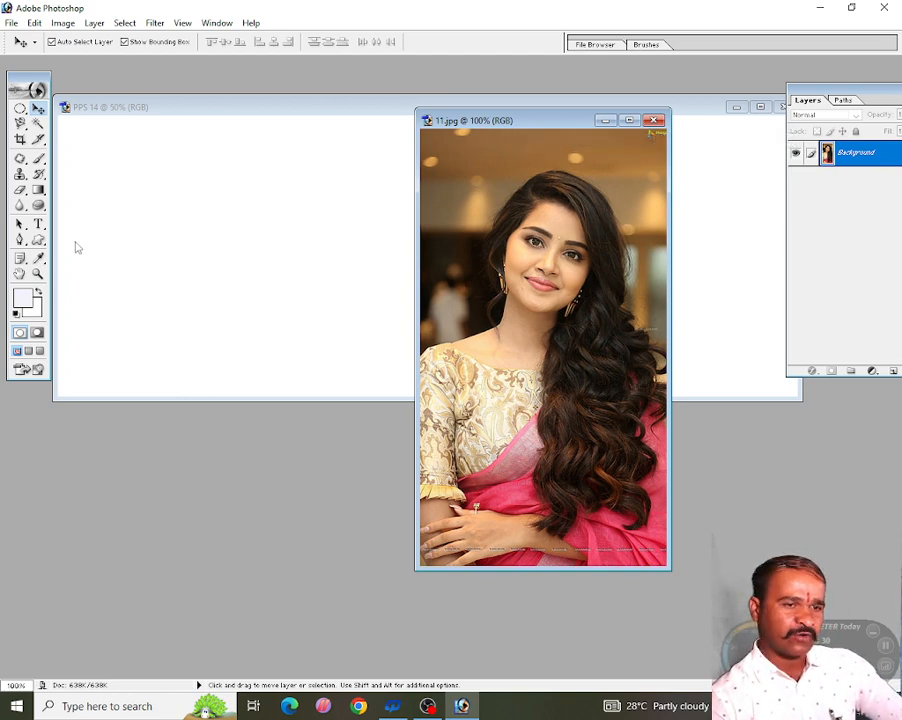
Crop the portrait to 1.5 in by 2 in at 200 pixels/inch, framing it from just above the head to the waist
left_click(20, 141)
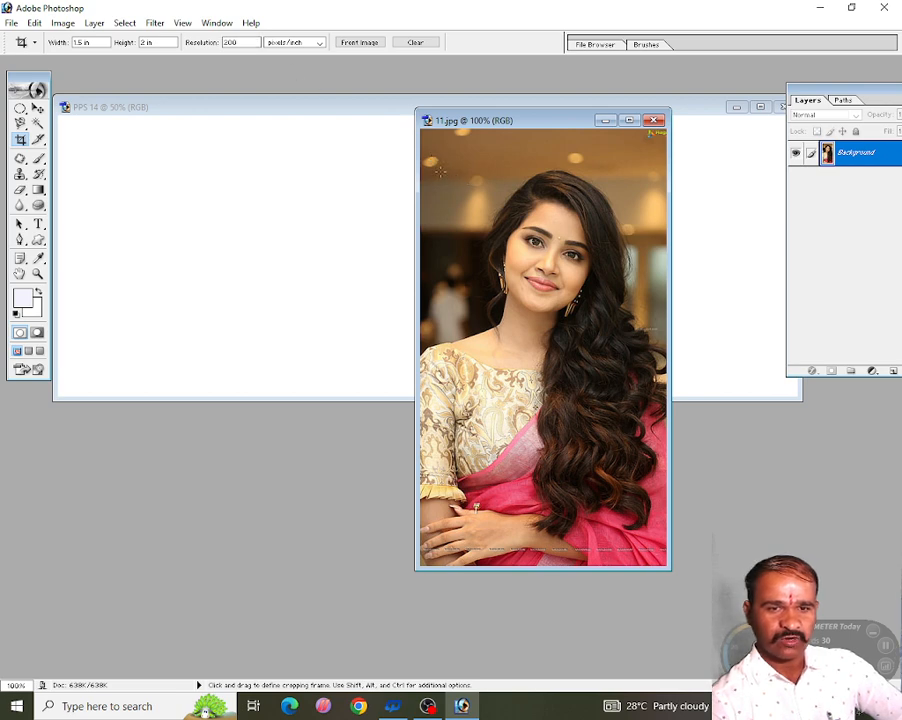
left_click_drag(428, 161, 666, 480)
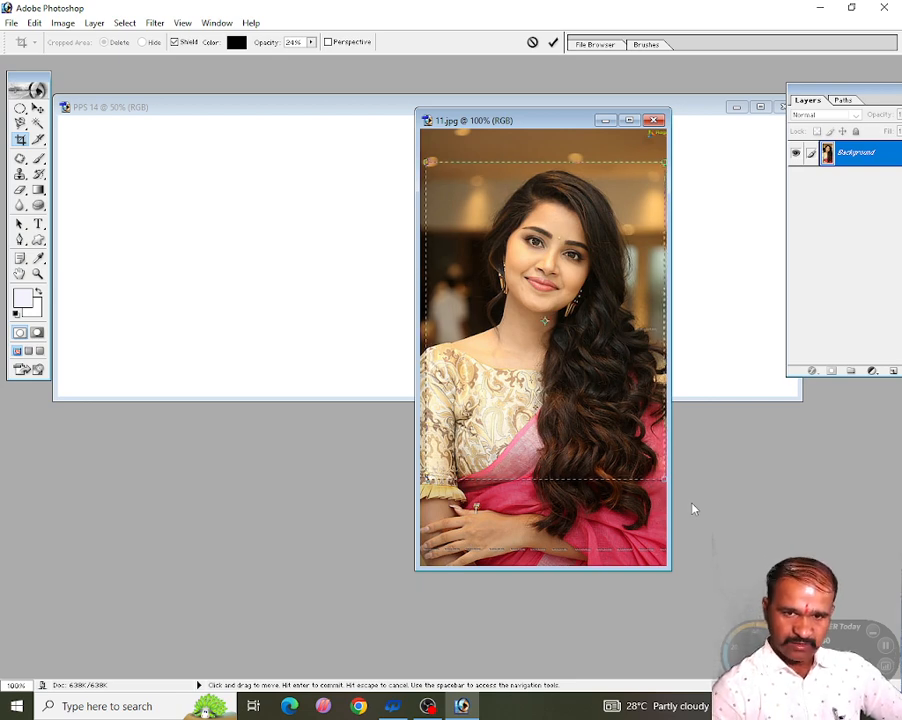
key("Down")
key("Down")
key("Down")
key("Down")
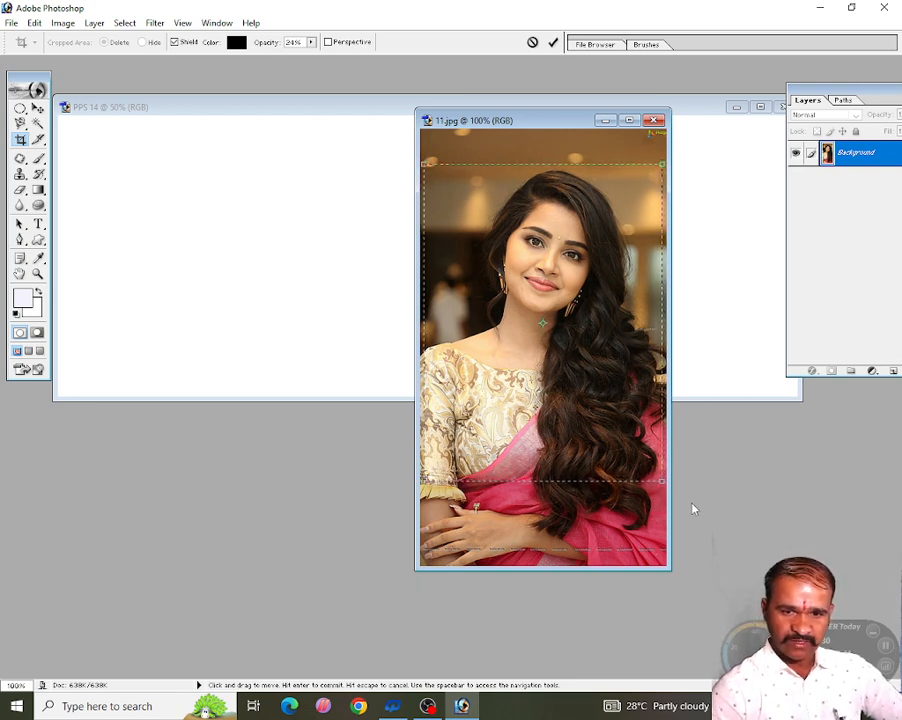
key("Right")
key("Right")
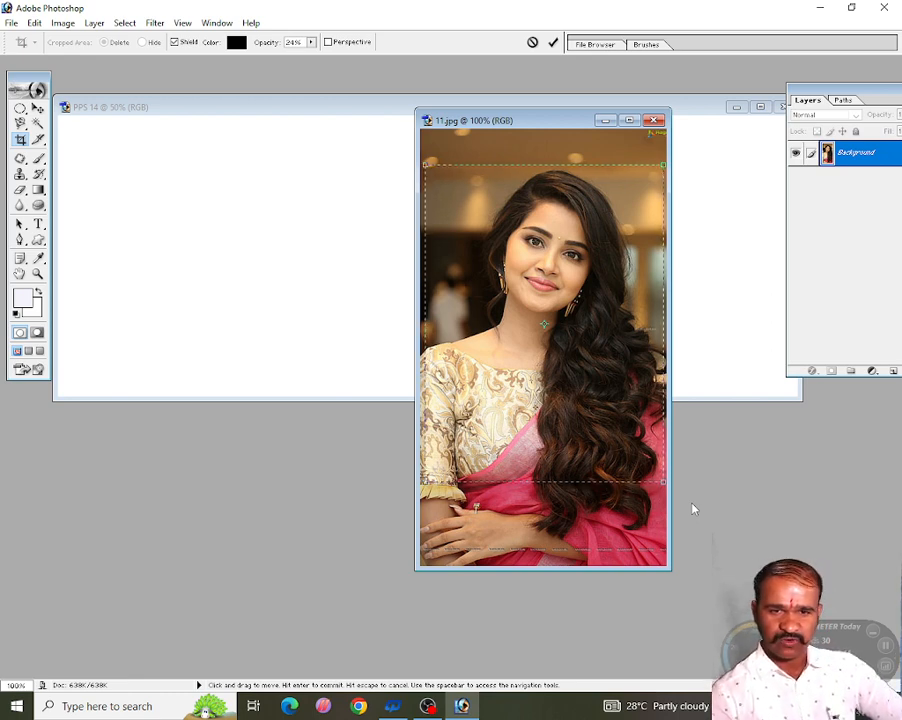
key("Return")
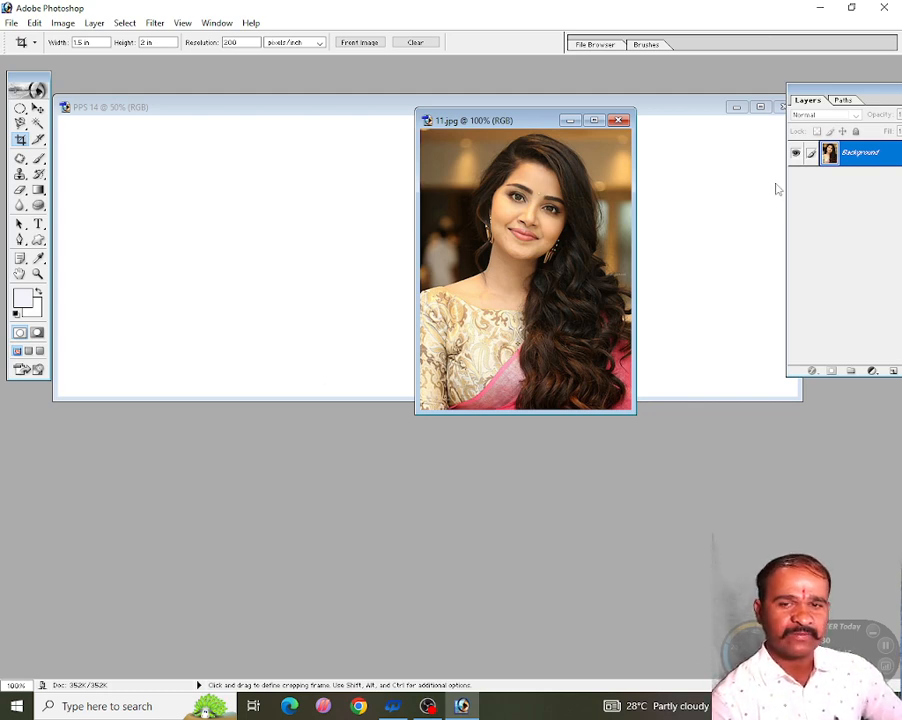
Convert the cropped portrait's locked Background into a regular layer with the default layer settings
left_click(38, 110)
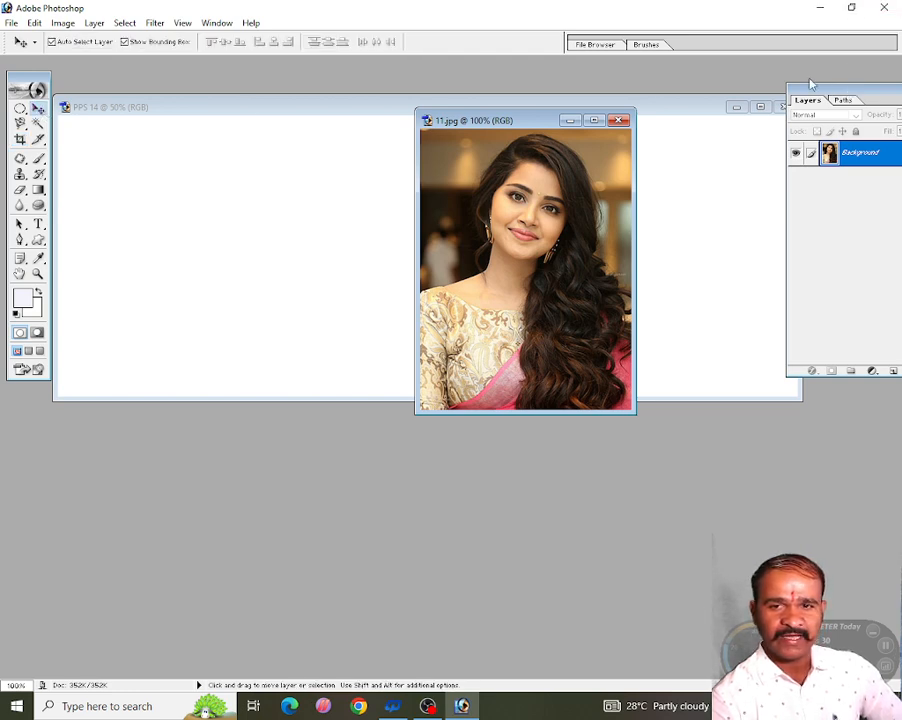
left_click_drag(811, 84, 793, 78)
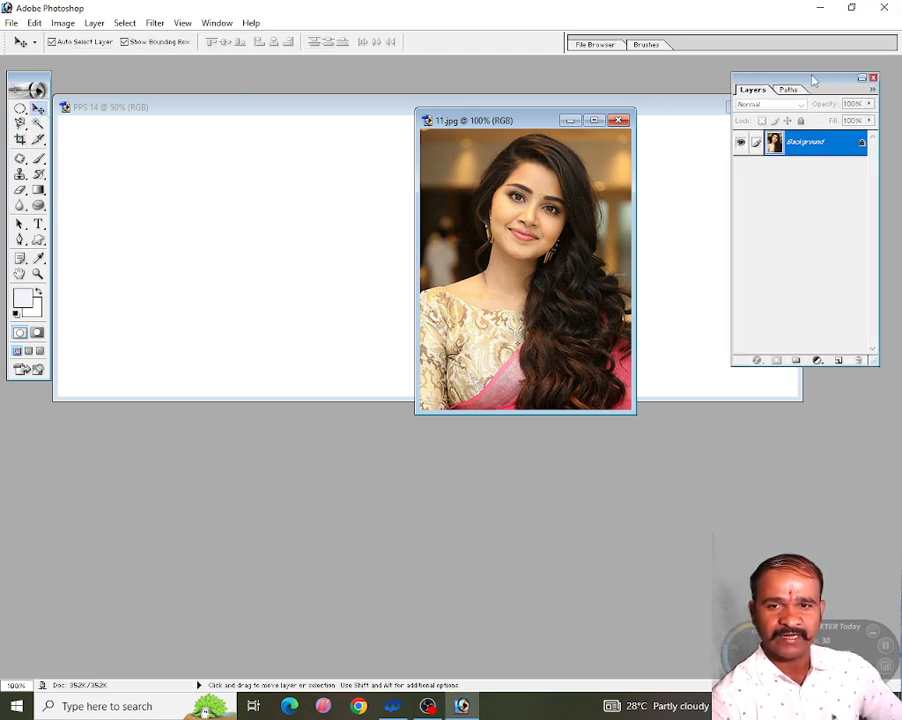
double_click(862, 146)
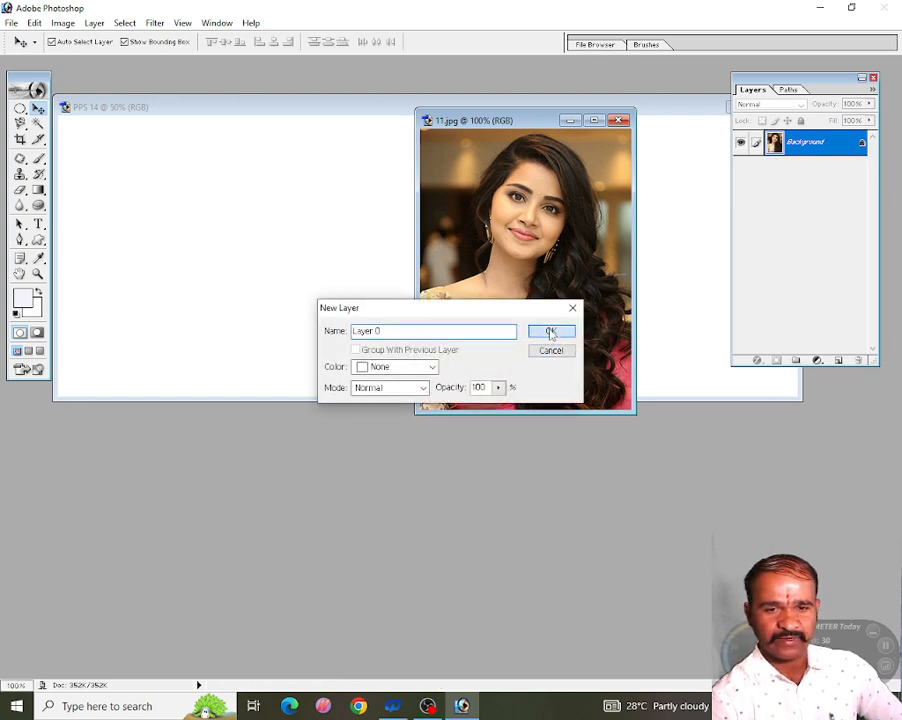
left_click(550, 332)
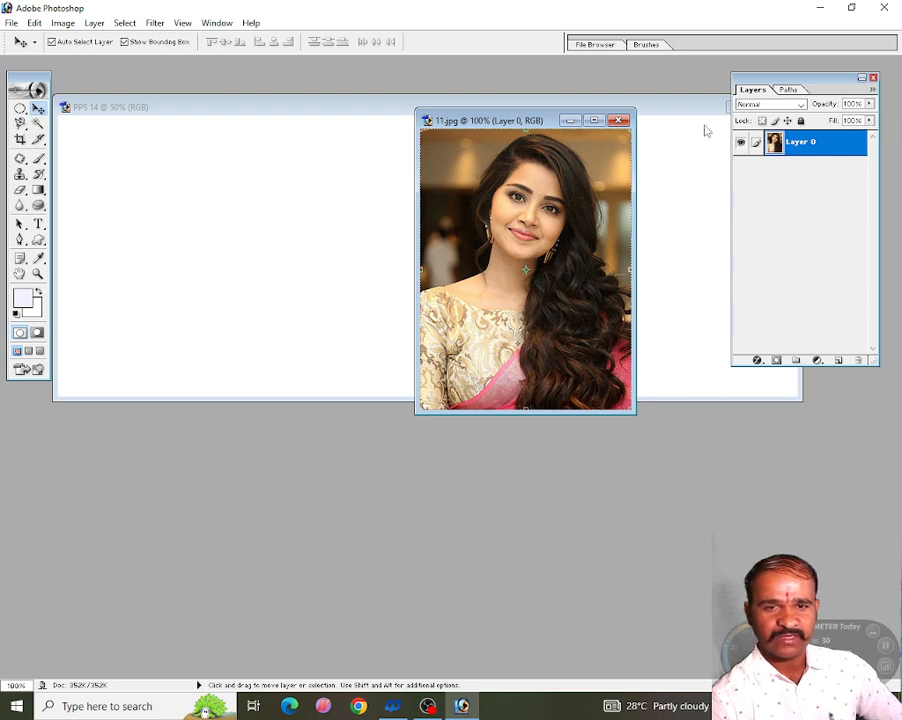
Maximize the portrait and scale its layer proportionally about its centre to 91.4%, leaving an even transparent margin
left_click(593, 121)
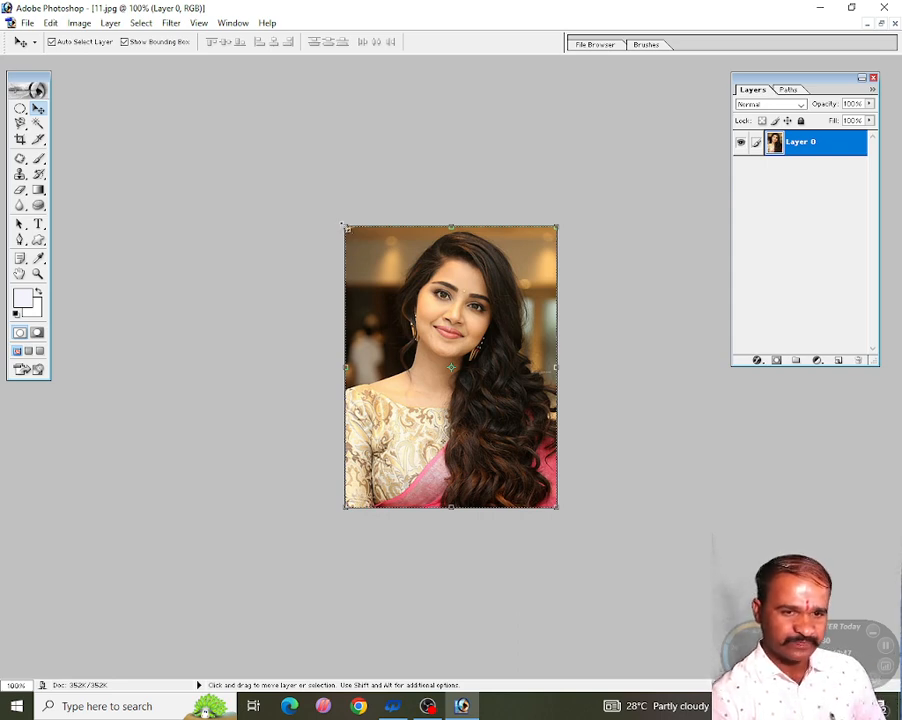
key("shift")
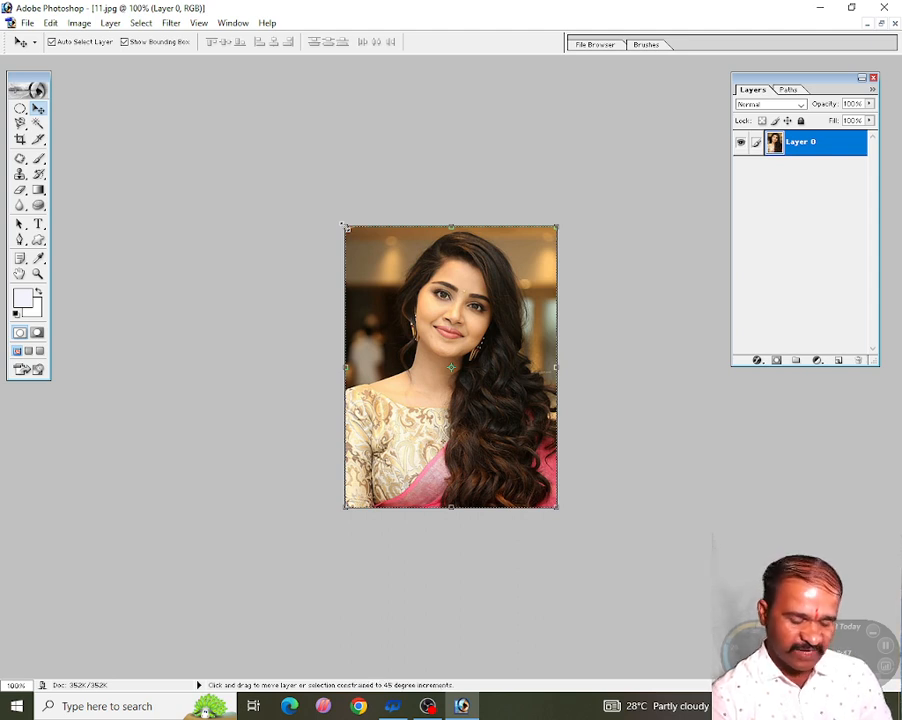
key("alt")
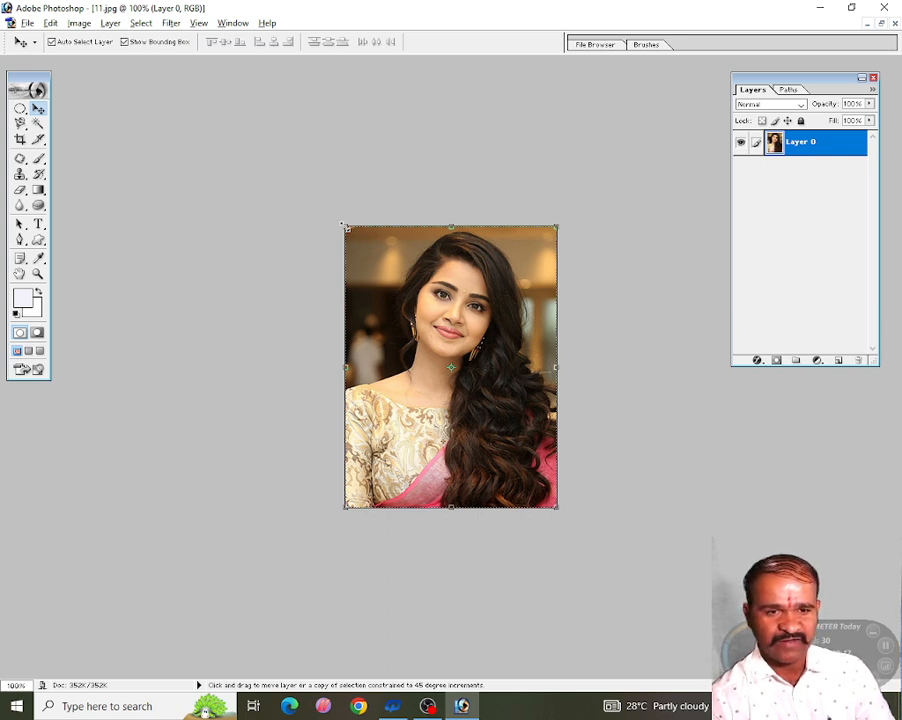
key("ctrl+t")
left_click_drag(345, 228, 355, 239)
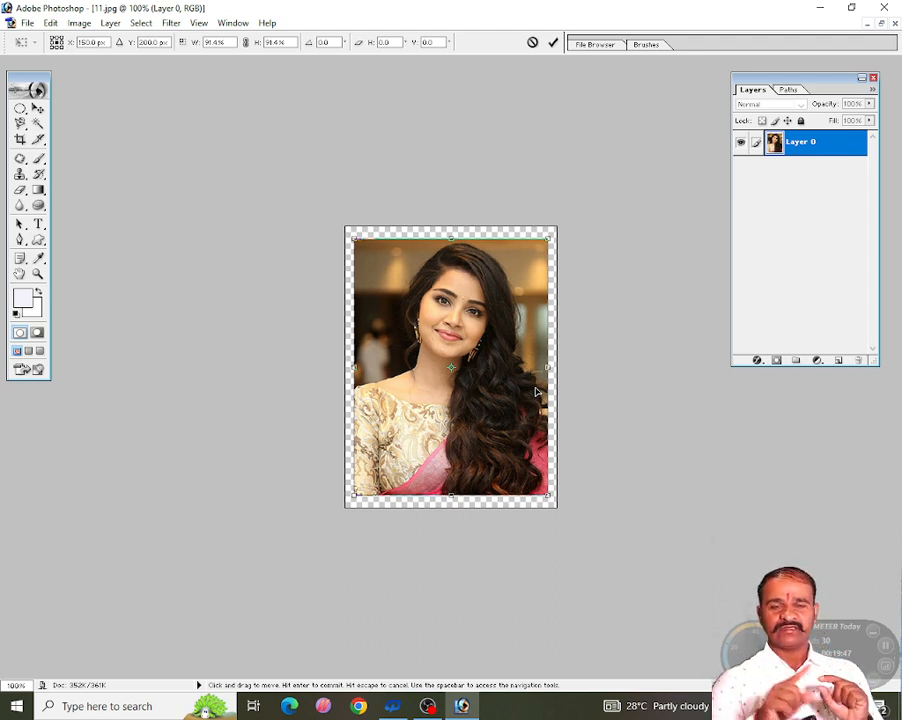
key("Return")
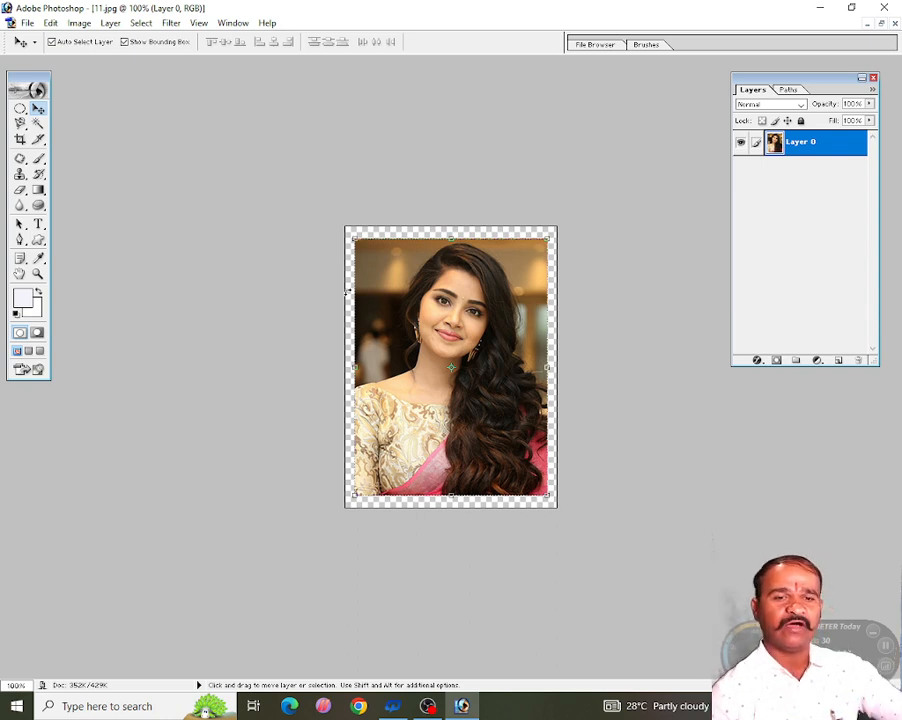
Stroke the portrait layer with a 6 px blue (2705F5) outline, centred on its edge
left_click(50, 23)
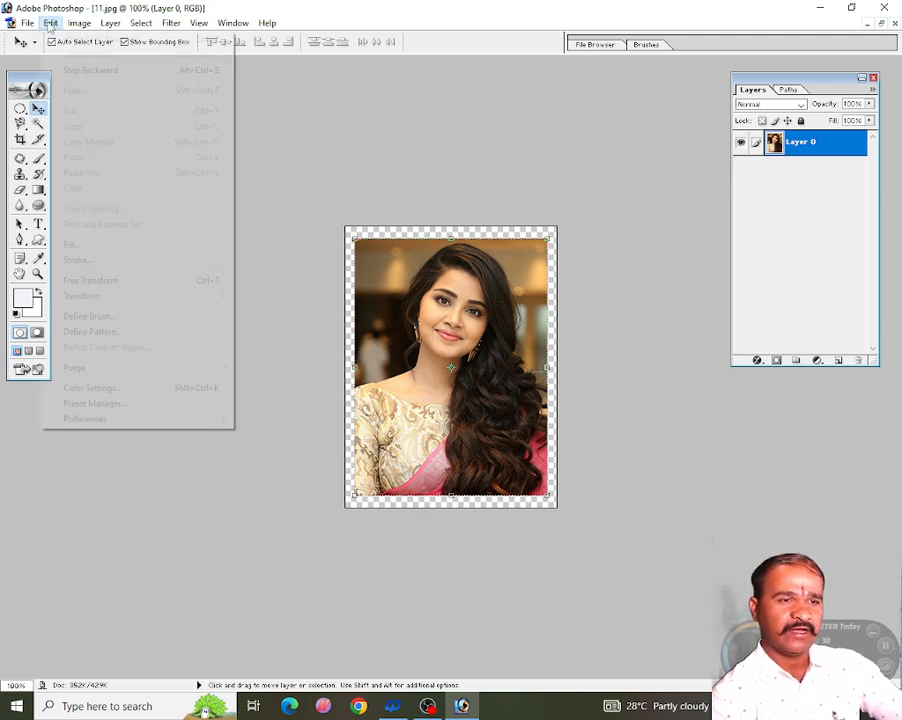
left_click(101, 263)
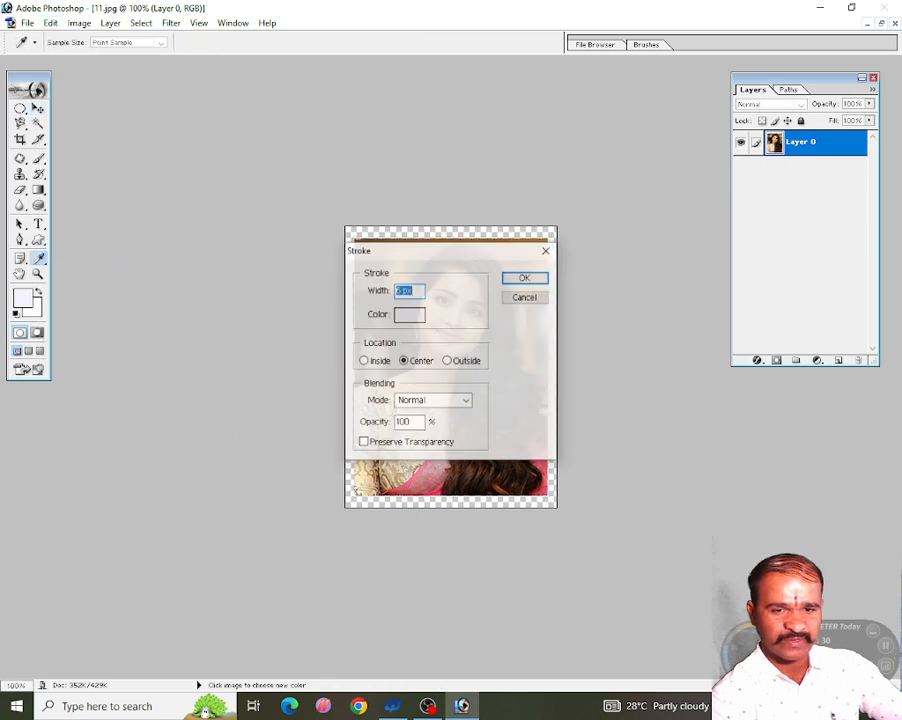
mouse_move(420, 254)
left_mouse_down()
mouse_move(445, 261)
mouse_move(579, 99)
left_mouse_up()
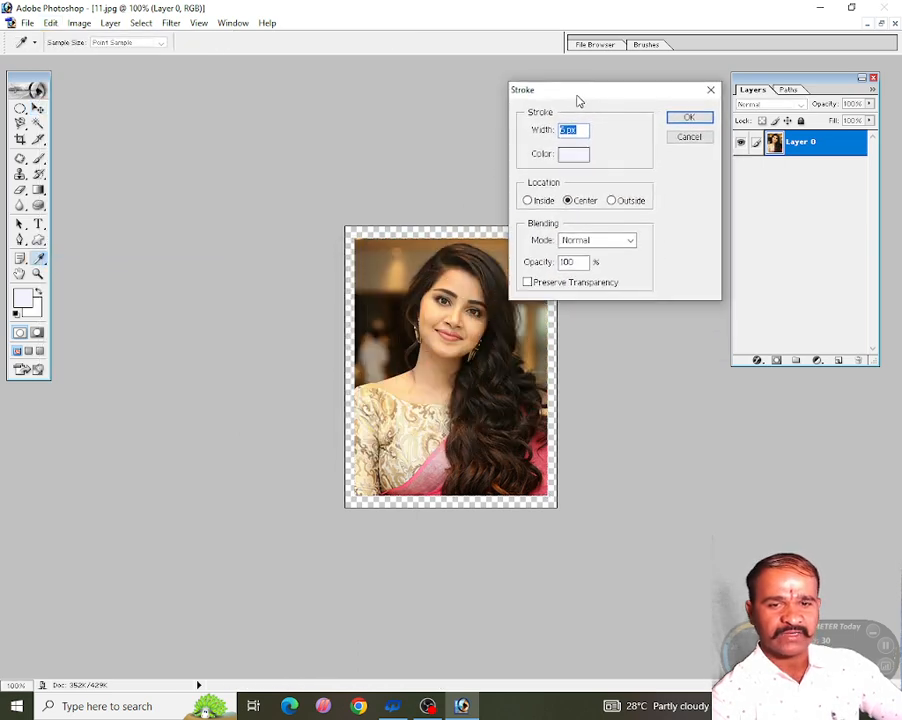
left_click(585, 160)
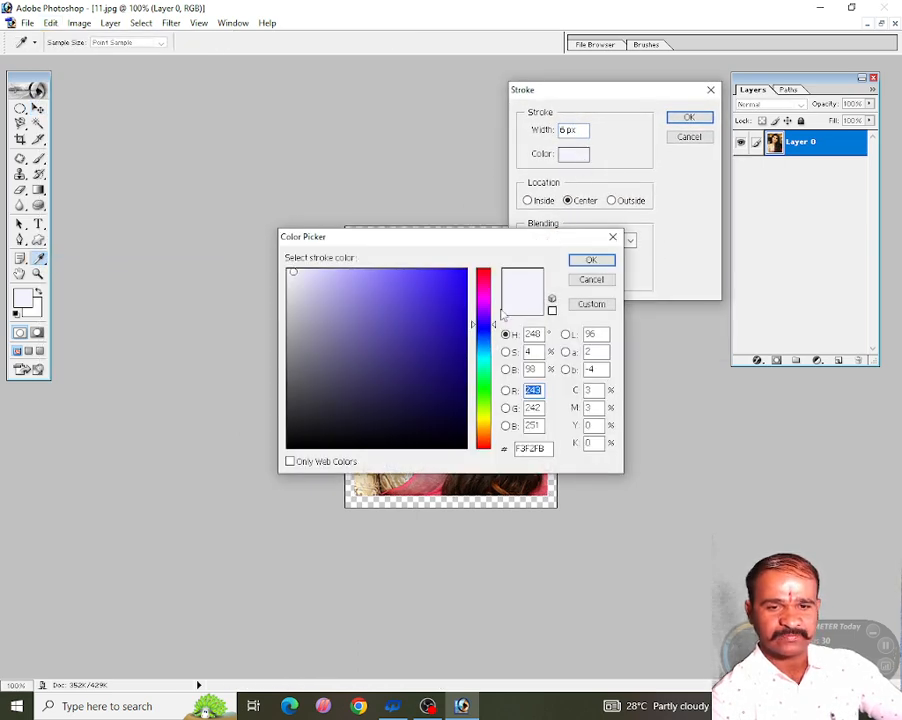
left_click(463, 275)
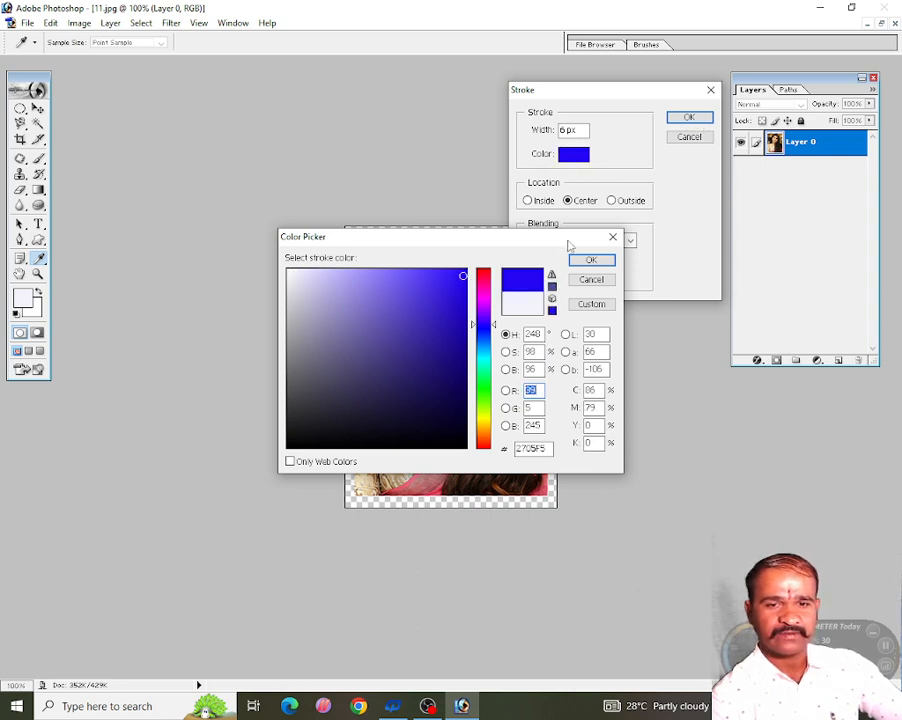
left_click(593, 261)
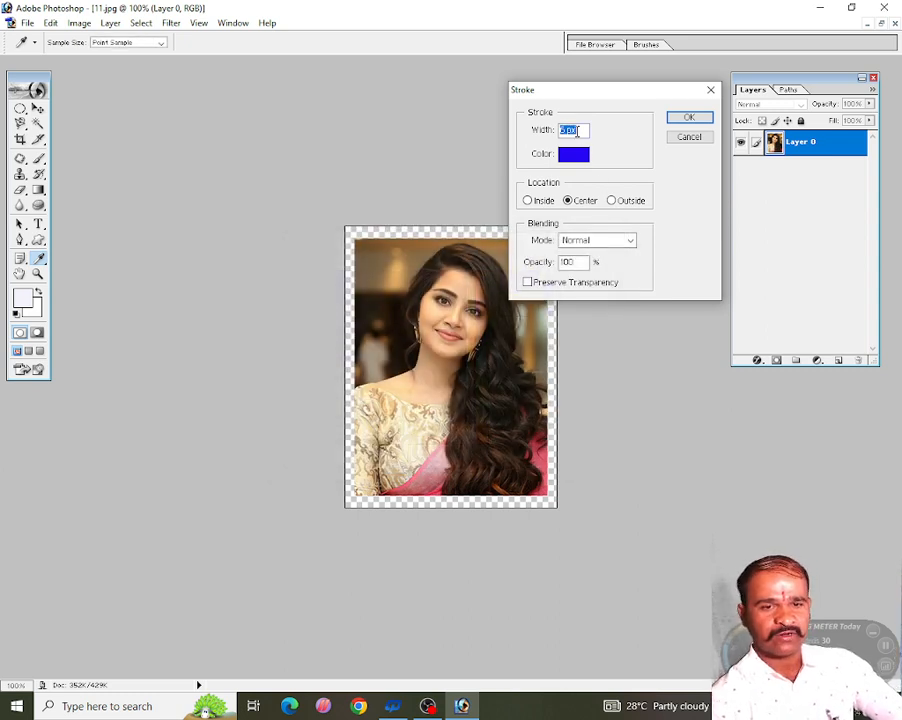
left_click(683, 118)
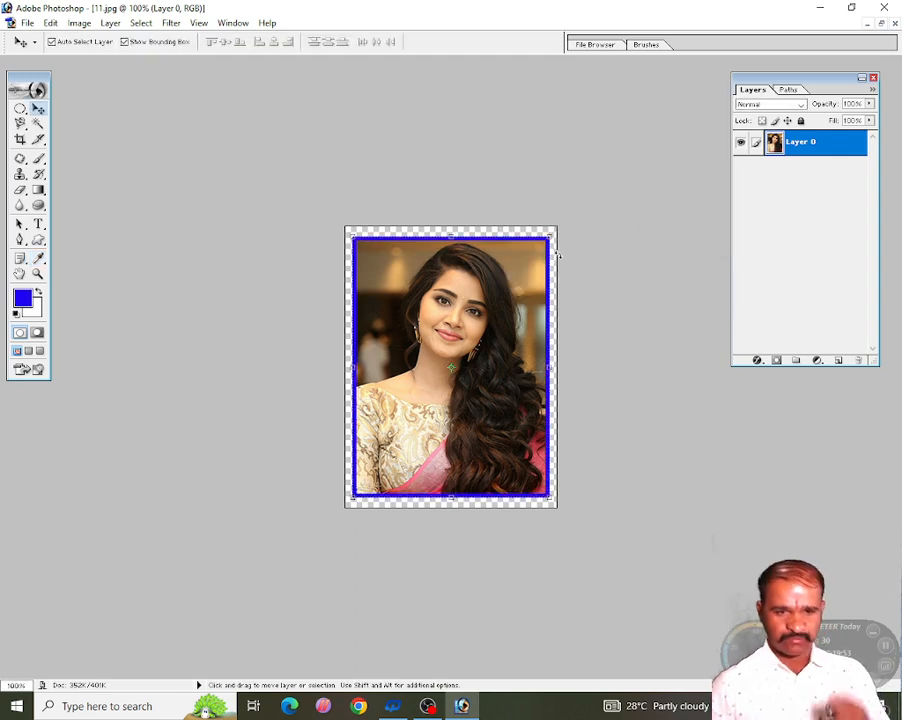
Add a second 6 px centred stroke in near-white (F9F8FC) around the blue-bordered portrait layer
left_click(50, 23)
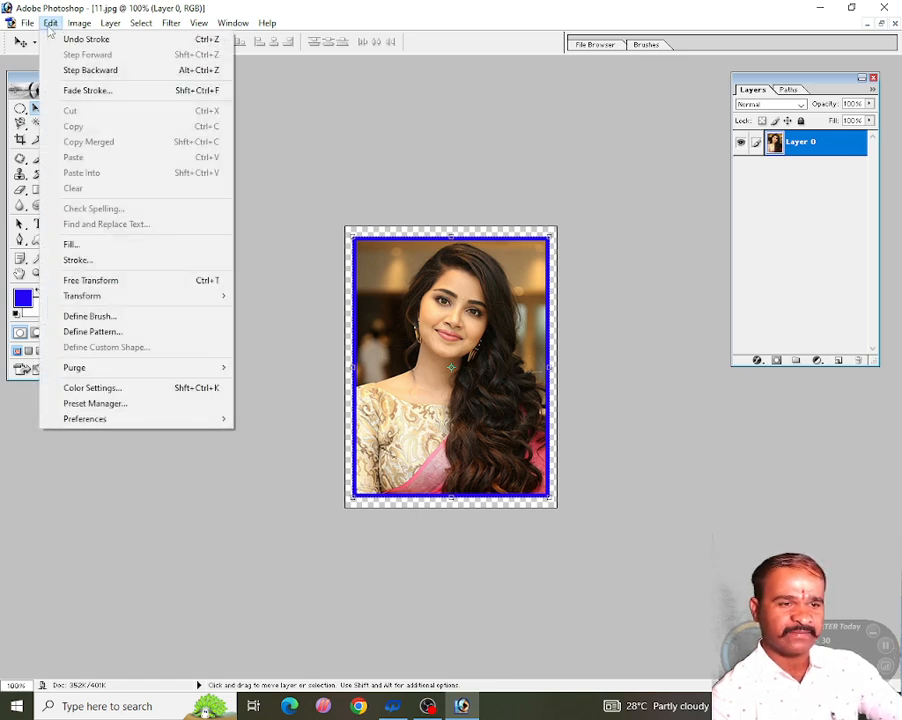
left_click(103, 260)
type("6")
left_click(566, 158)
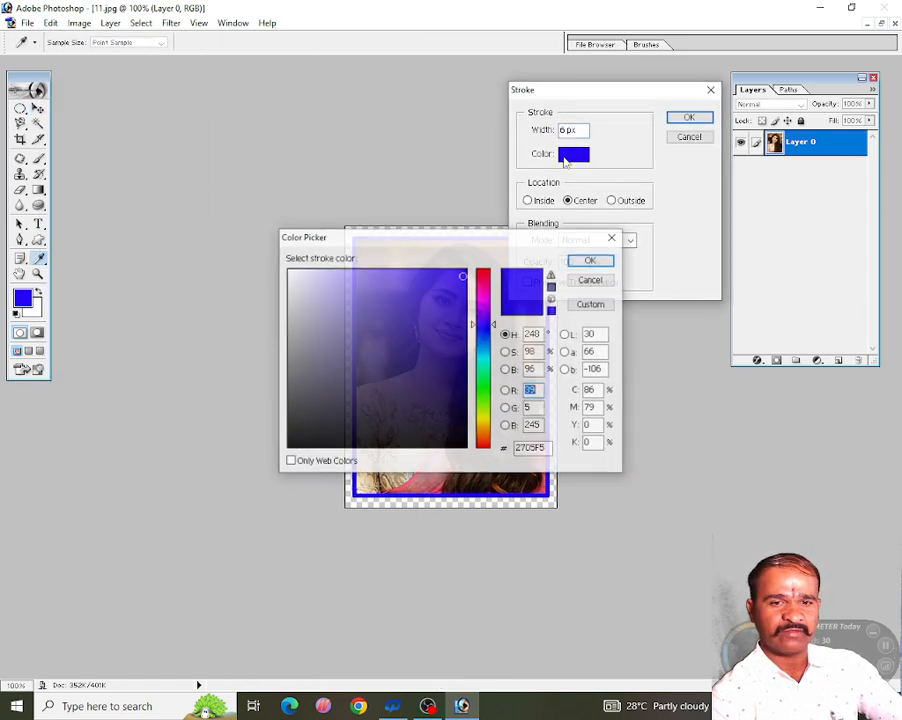
left_click(290, 272)
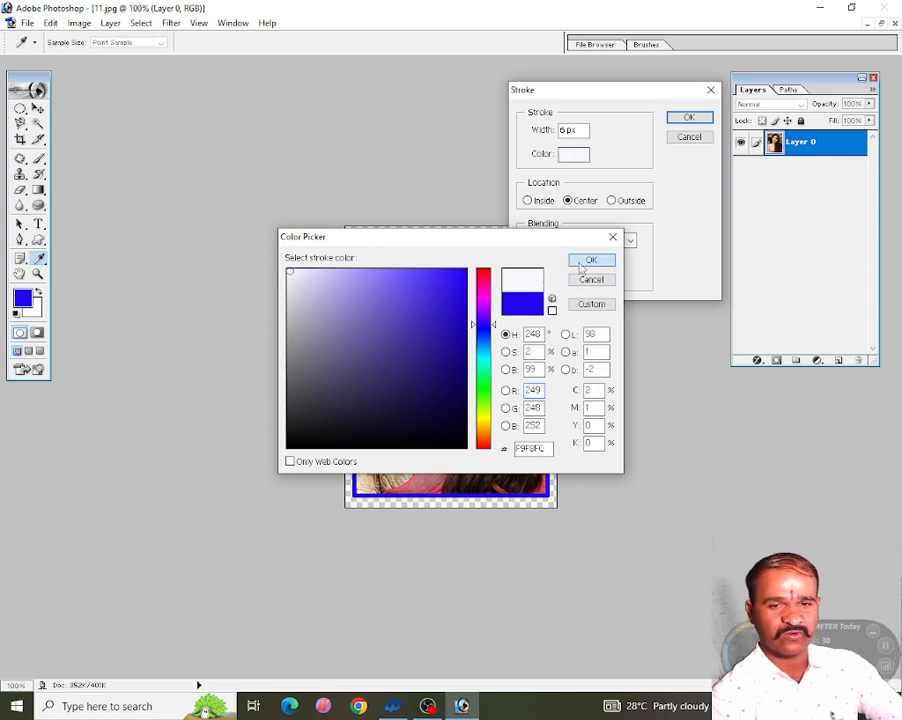
left_click(584, 263)
left_click(687, 119)
key("v")
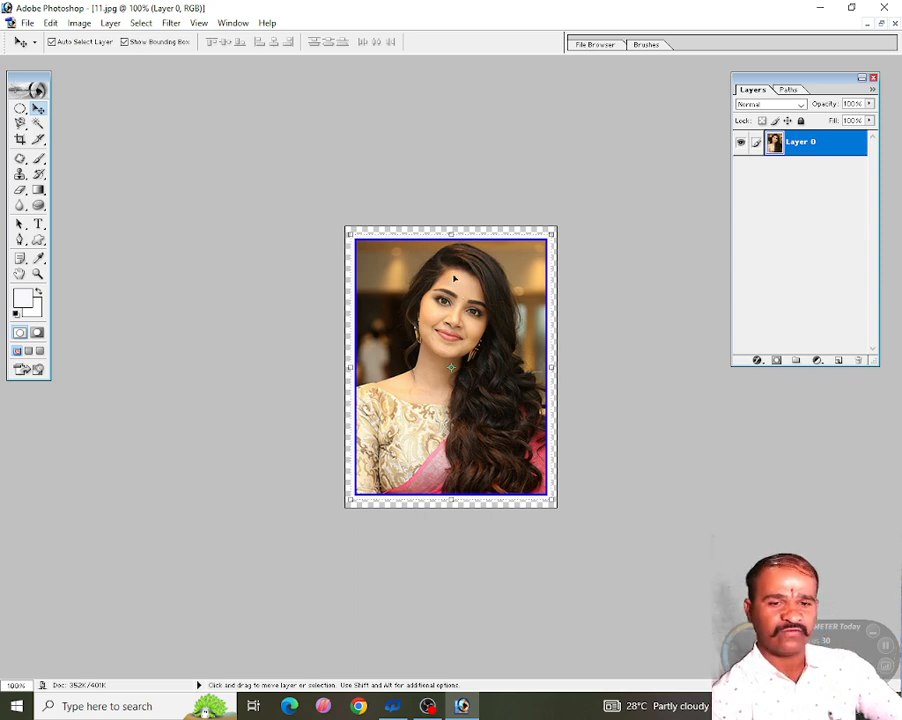
Define the bordered portrait, including its transparent margin, as a pattern named "pps 14"
left_click(49, 22)
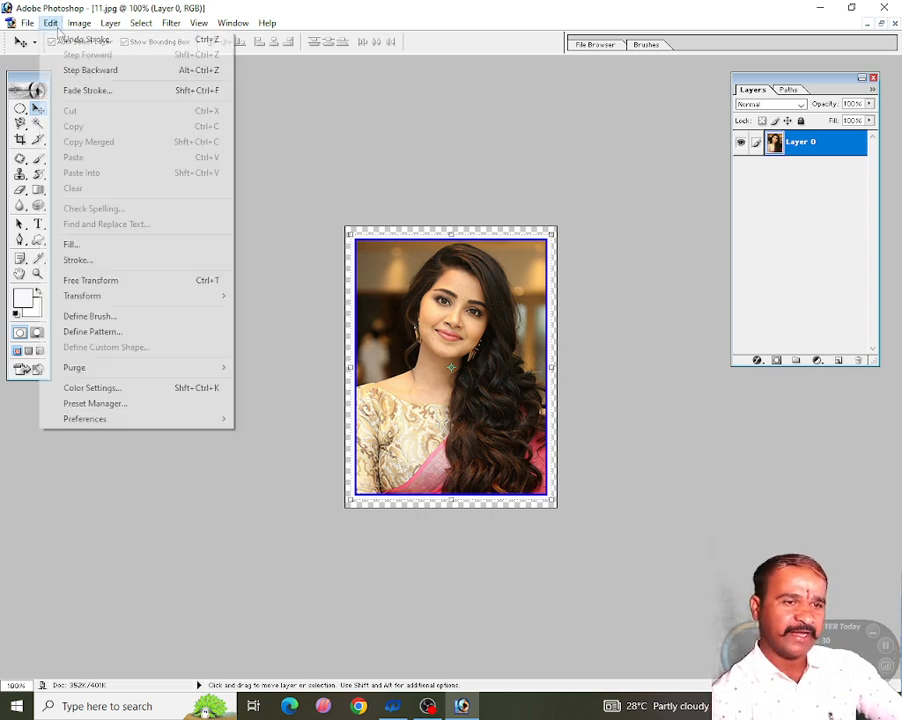
left_click(92, 331)
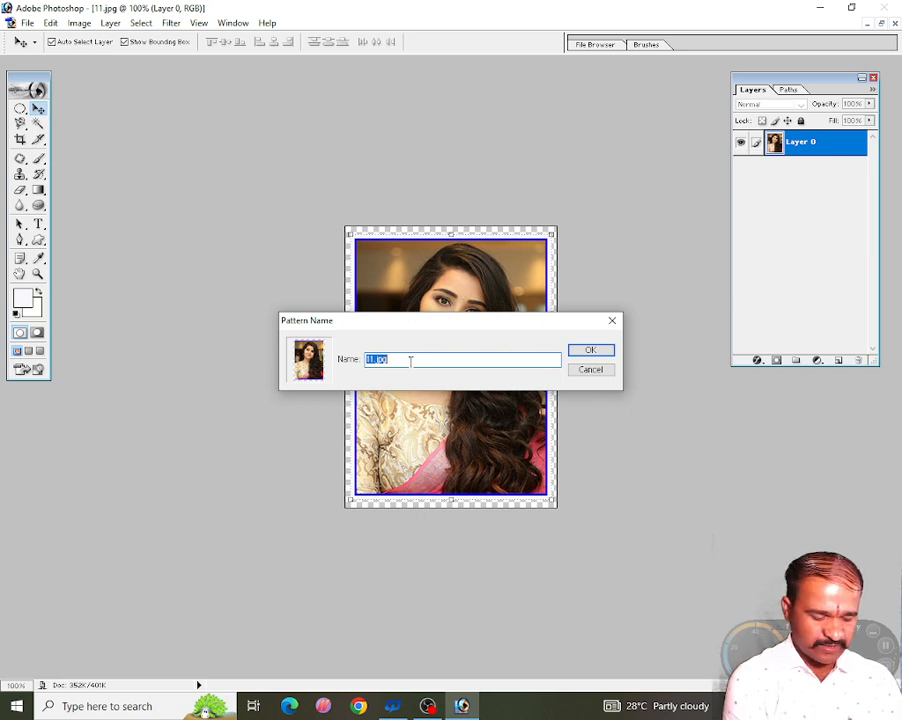
type("p")
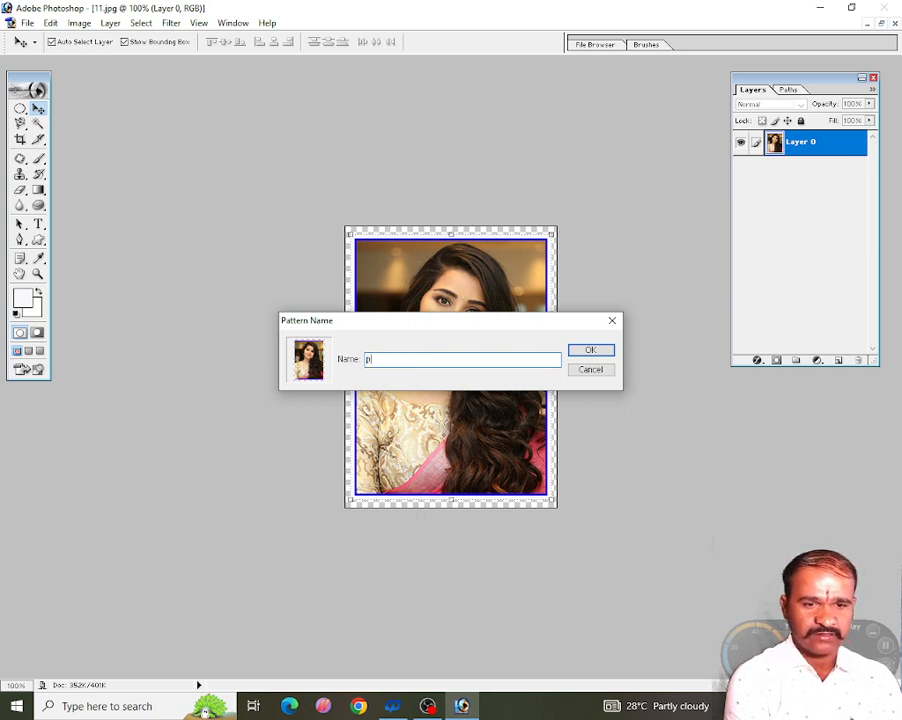
type("ps")
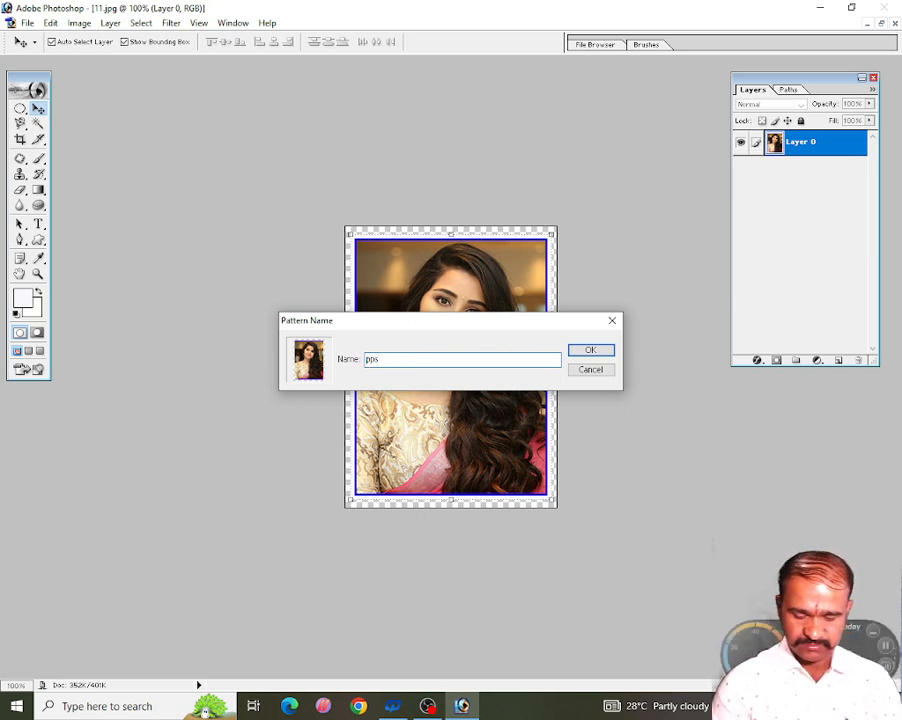
type(" 14")
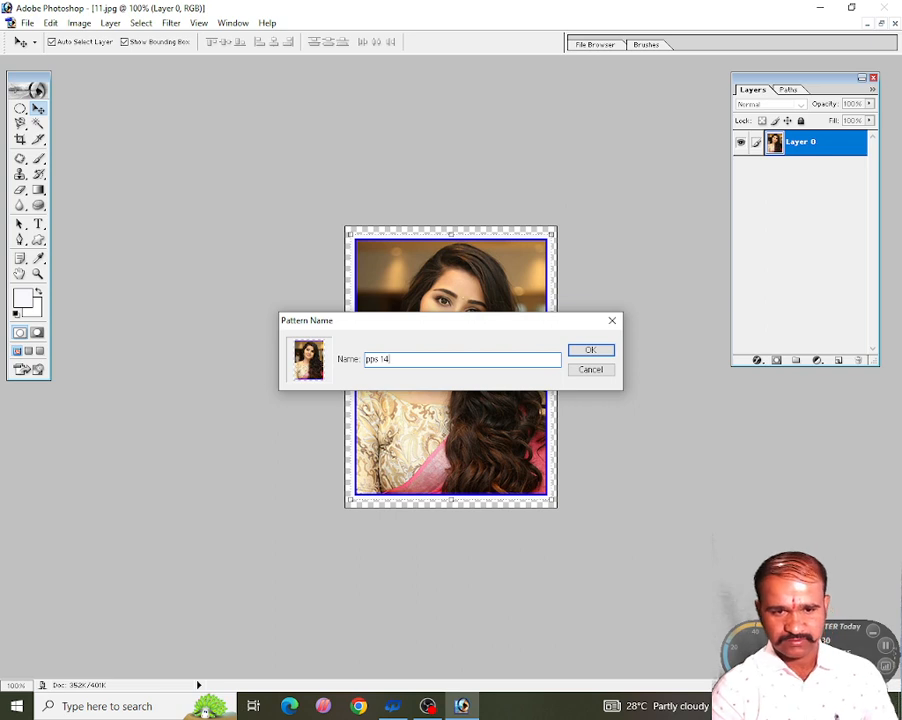
left_click(592, 351)
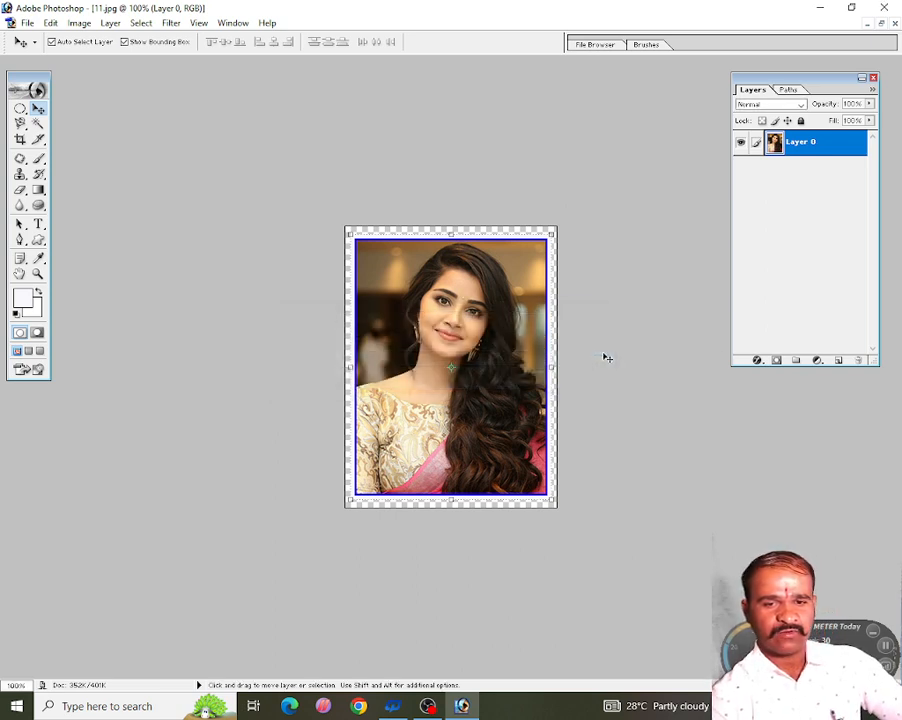
Restore the portrait to a floating window, move it lower, and make the blank PPS 14 document active
left_click(880, 24)
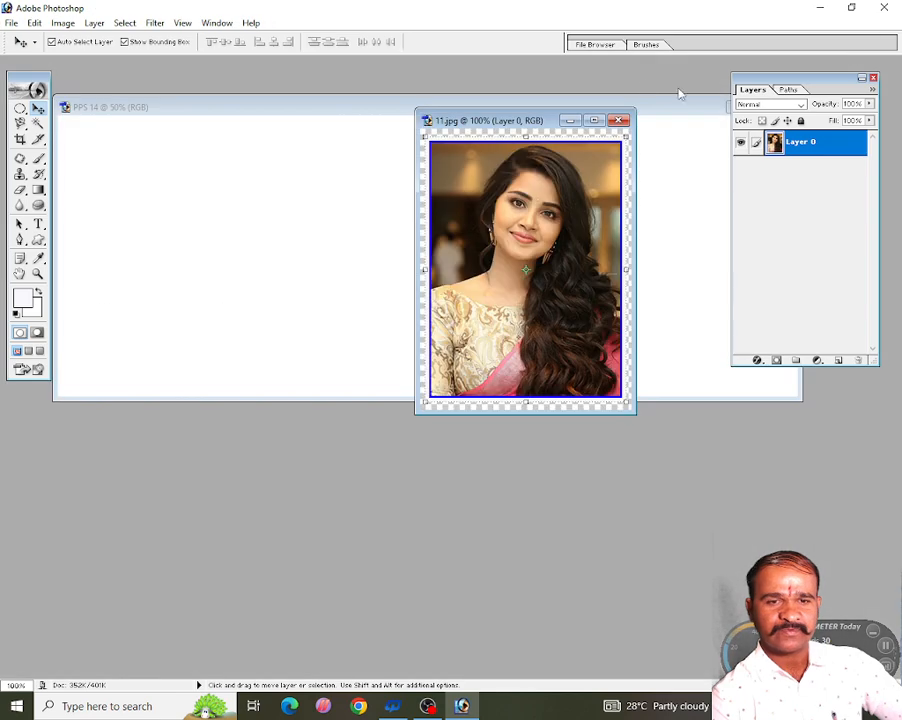
left_click_drag(541, 120, 545, 286)
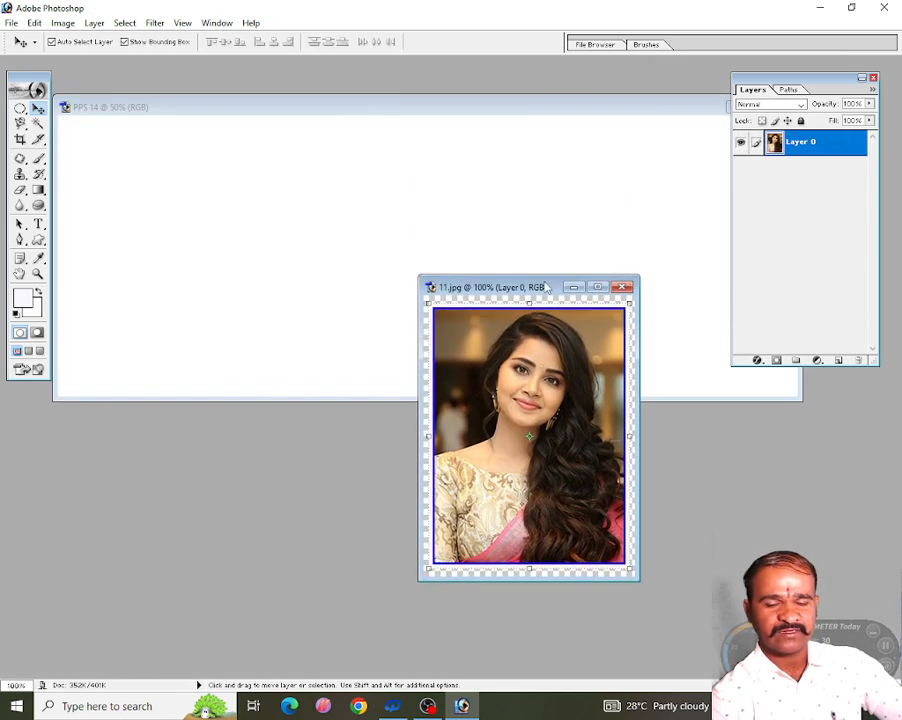
left_click(455, 130)
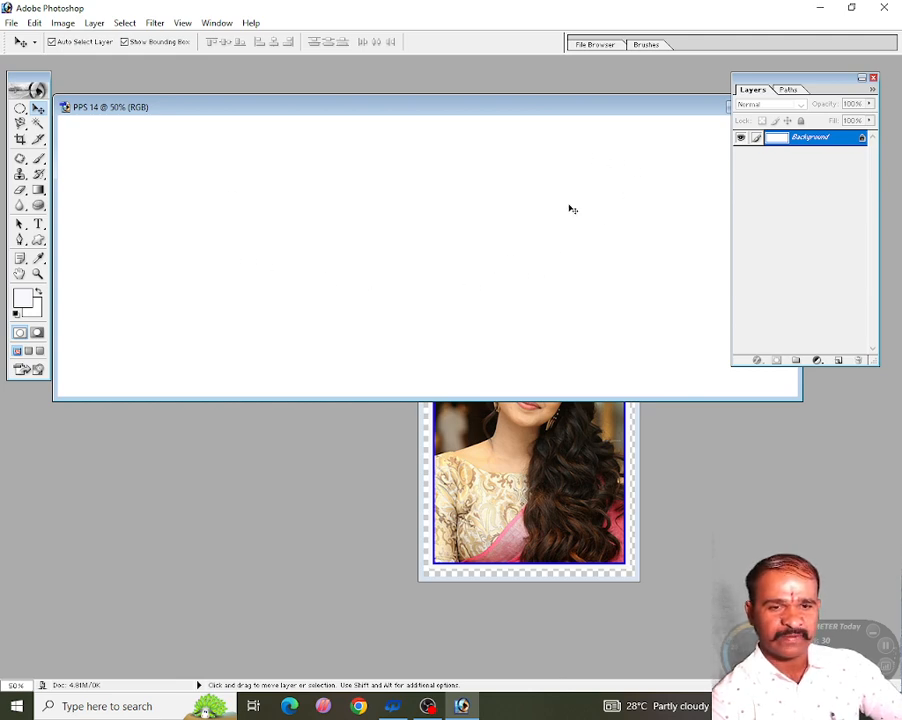
Fill the PPS 14 background with the newly defined portrait pattern, using Normal mode at 100% opacity
left_click(34, 23)
left_click(77, 246)
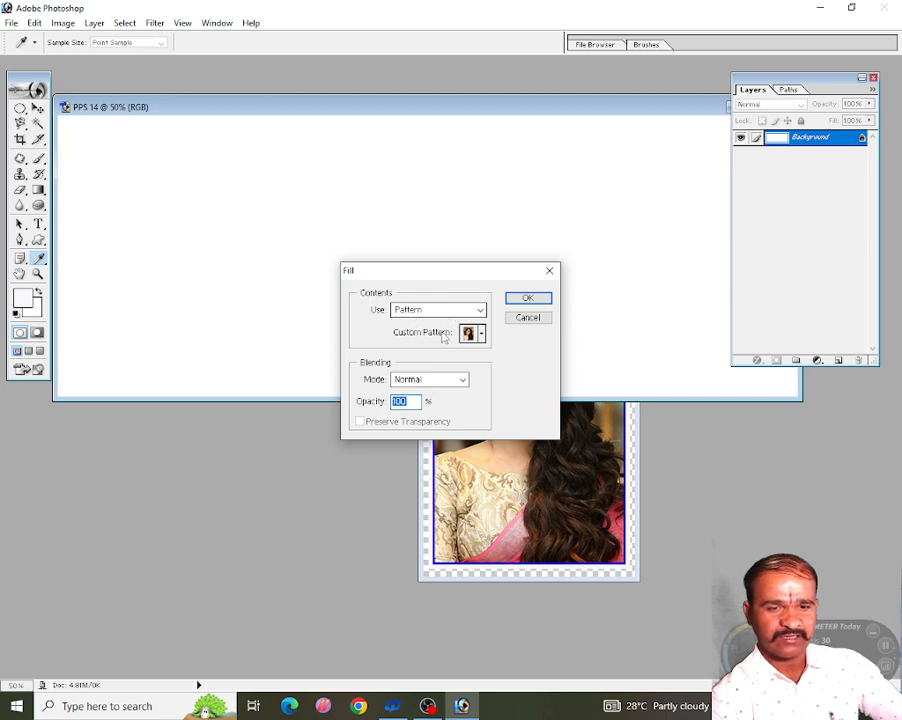
left_click(481, 333)
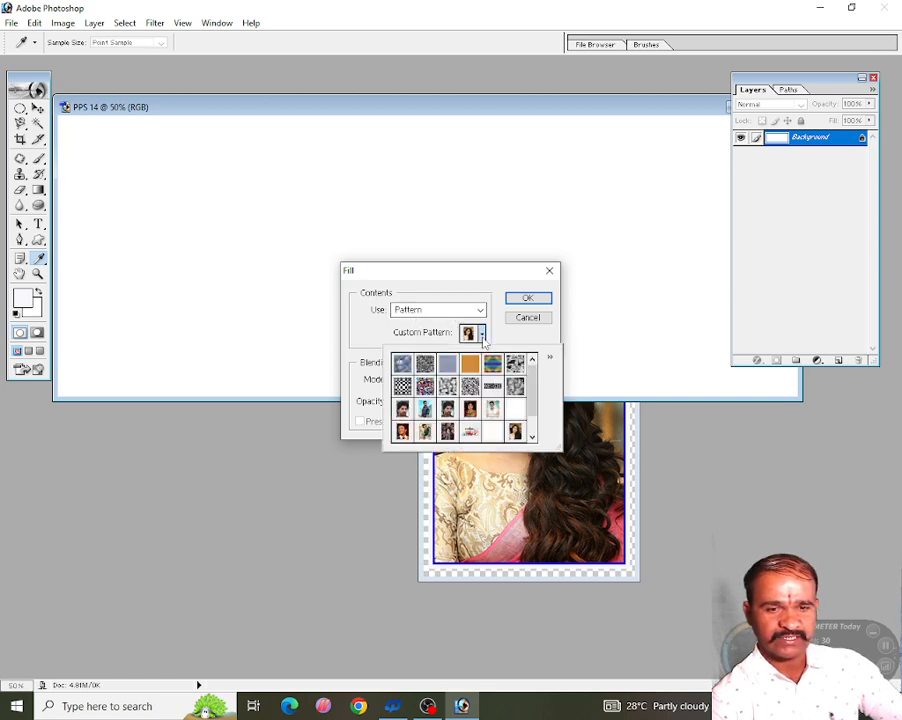
left_click_drag(534, 391, 532, 428)
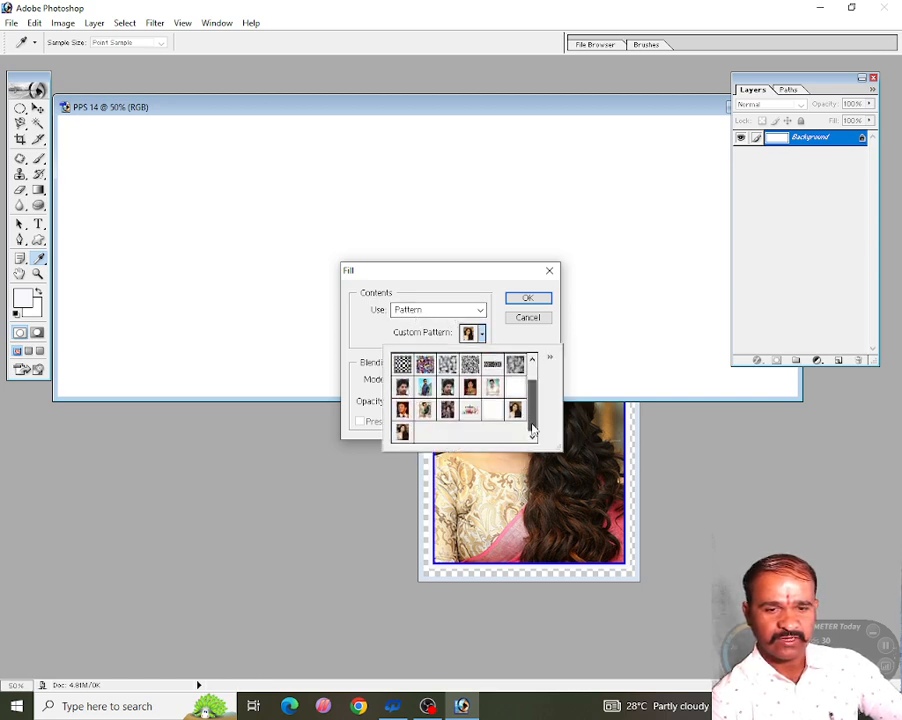
left_click(401, 432)
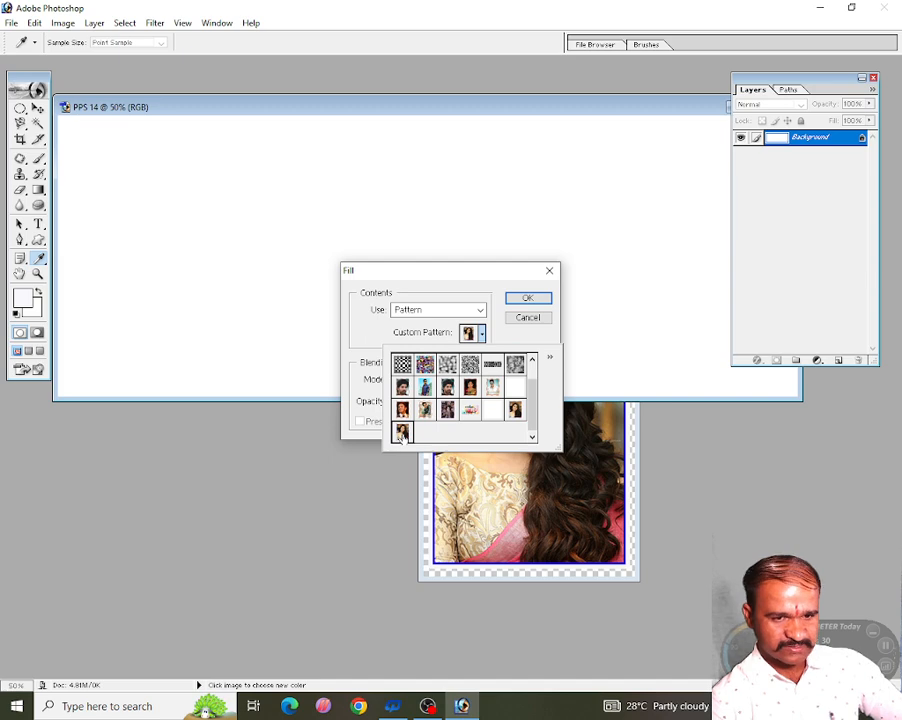
left_click(530, 299)
left_click(530, 299)
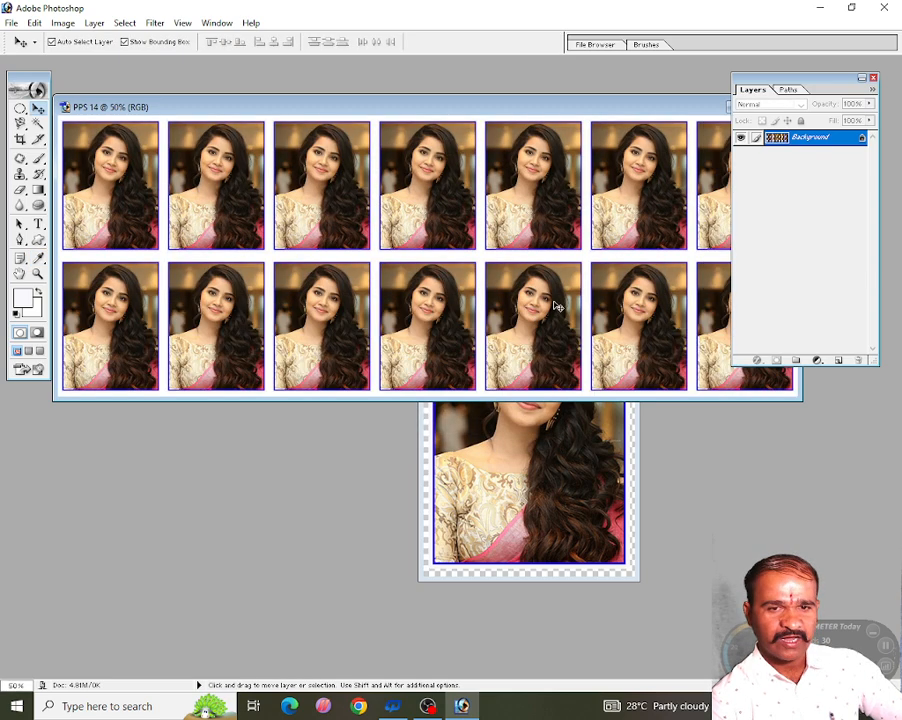
Inspect the filled PPS 14 sheet maximized with the Layers palette shortened, and minimize the document
double_click(686, 107)
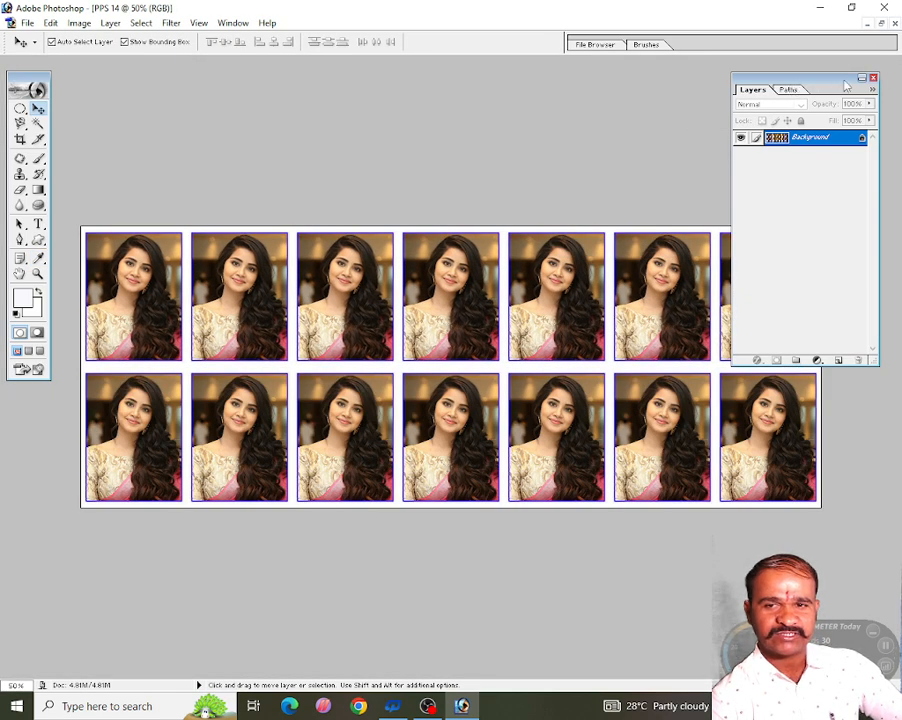
left_click(862, 78)
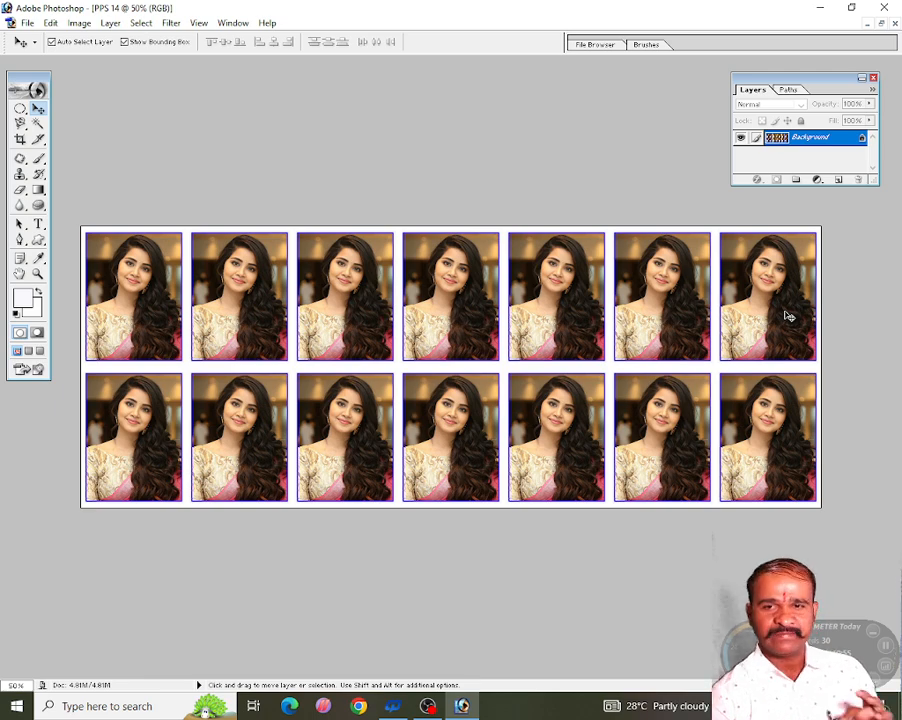
left_click(867, 23)
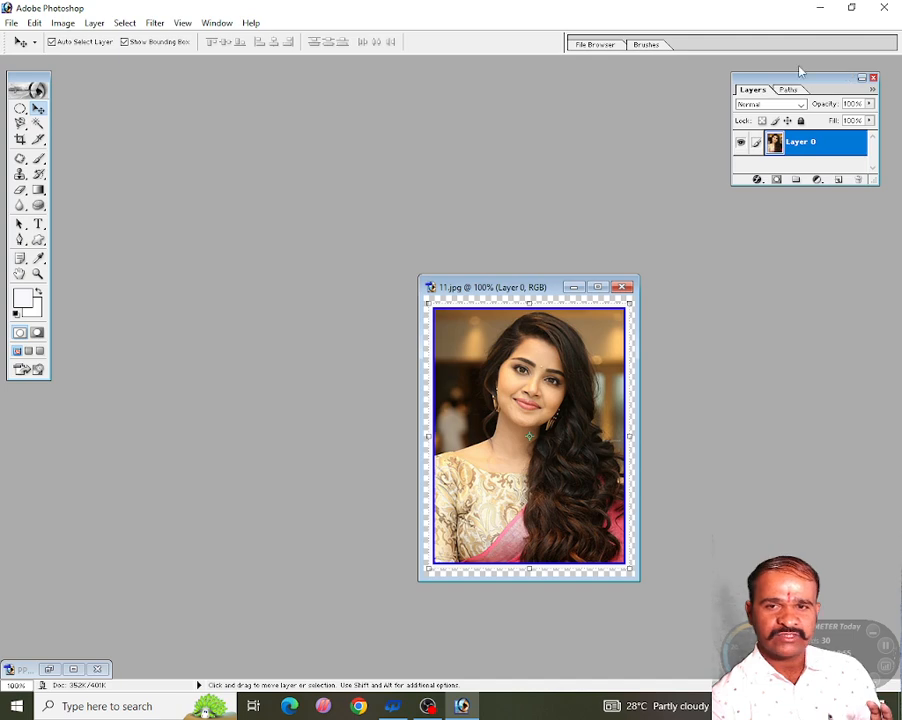
Create a new white RGB document, 2100 x 800 pixels at 200 pixels/inch, with the default name
left_click(10, 22)
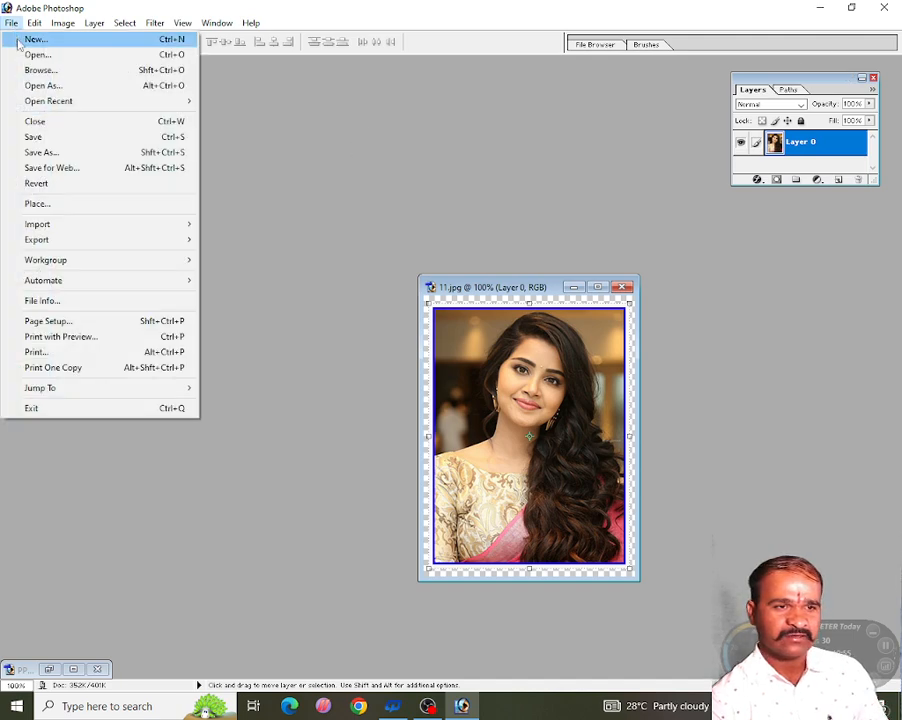
left_click(20, 39)
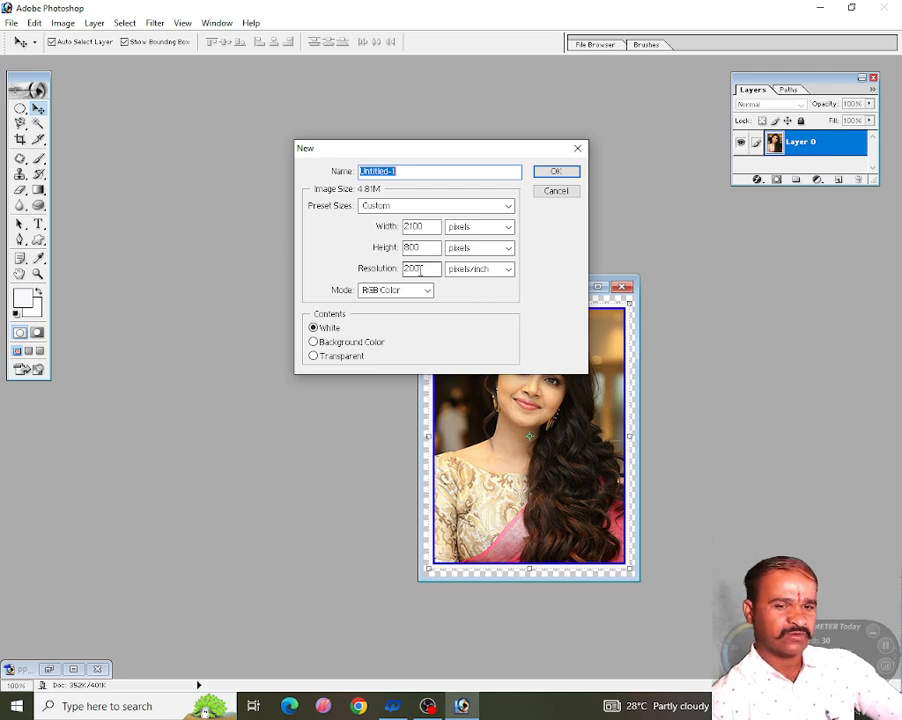
left_click(554, 171)
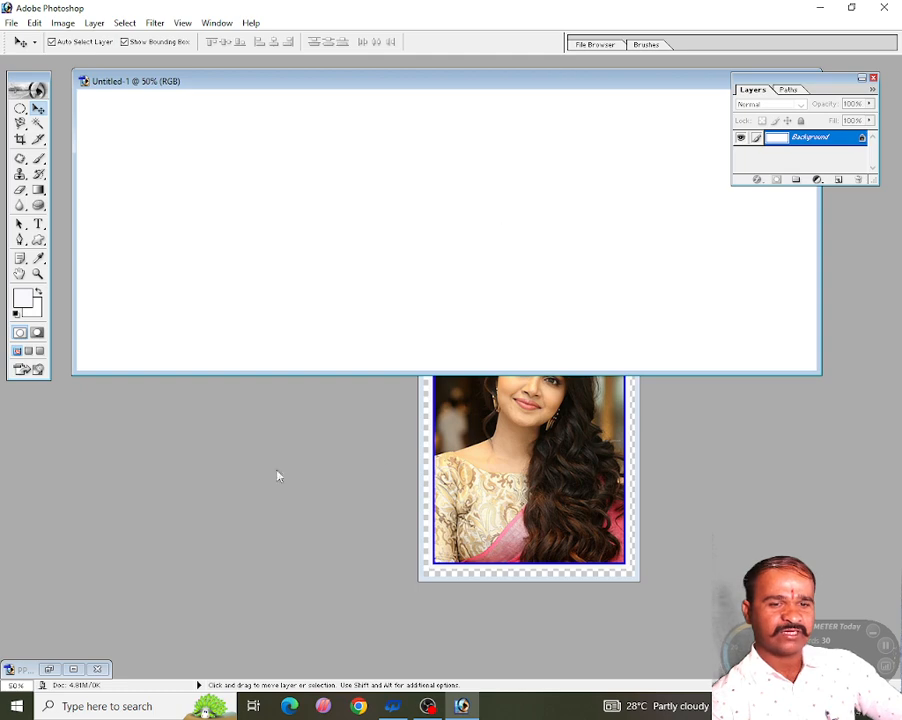
Open 8.jpg from the image folder as the next portrait
double_click(203, 457)
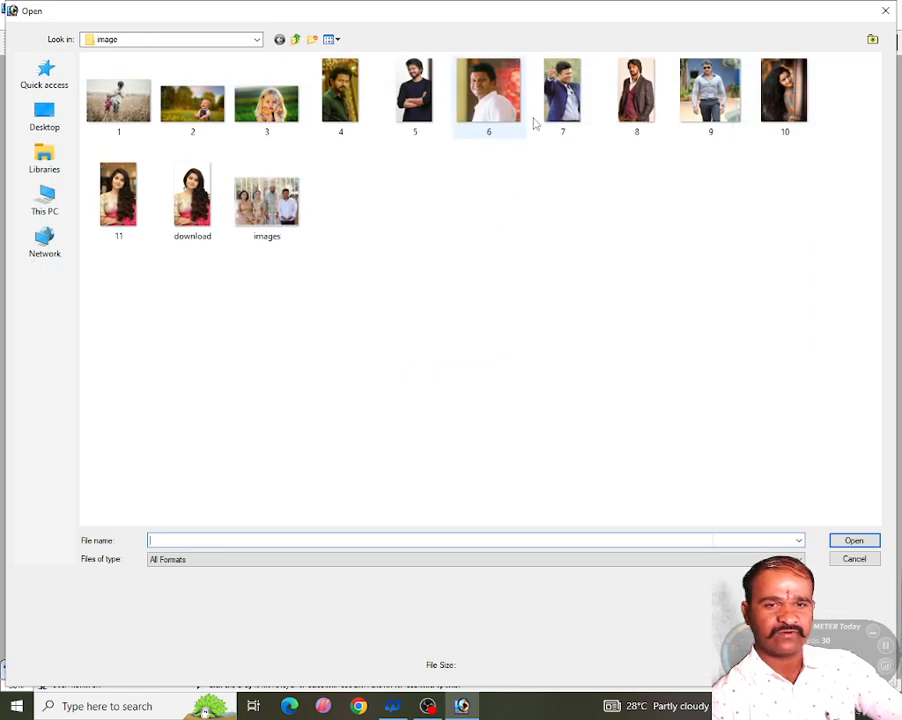
left_click(636, 92)
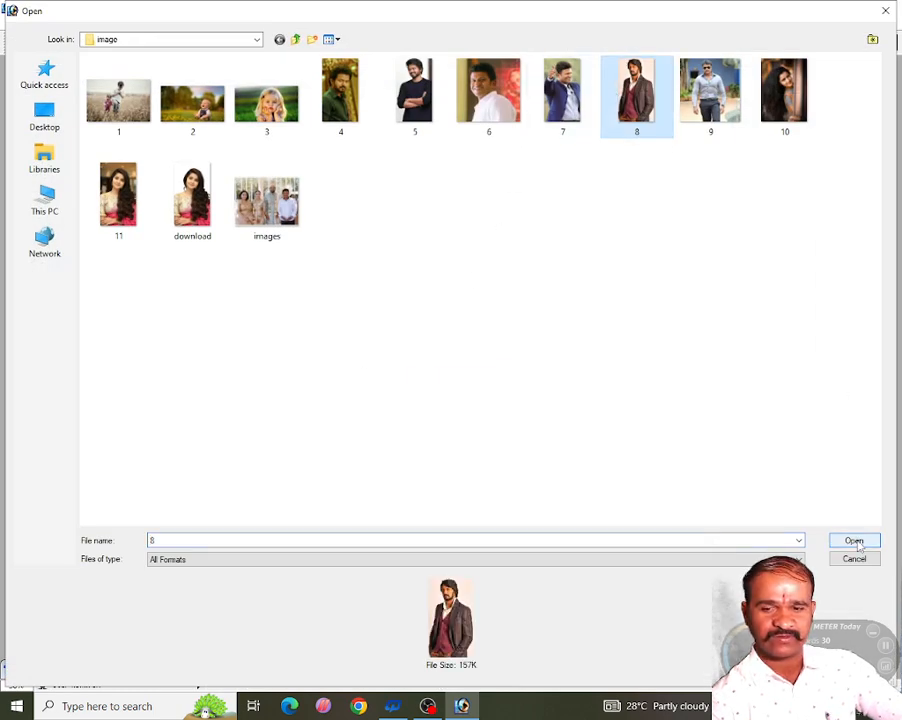
left_click(855, 541)
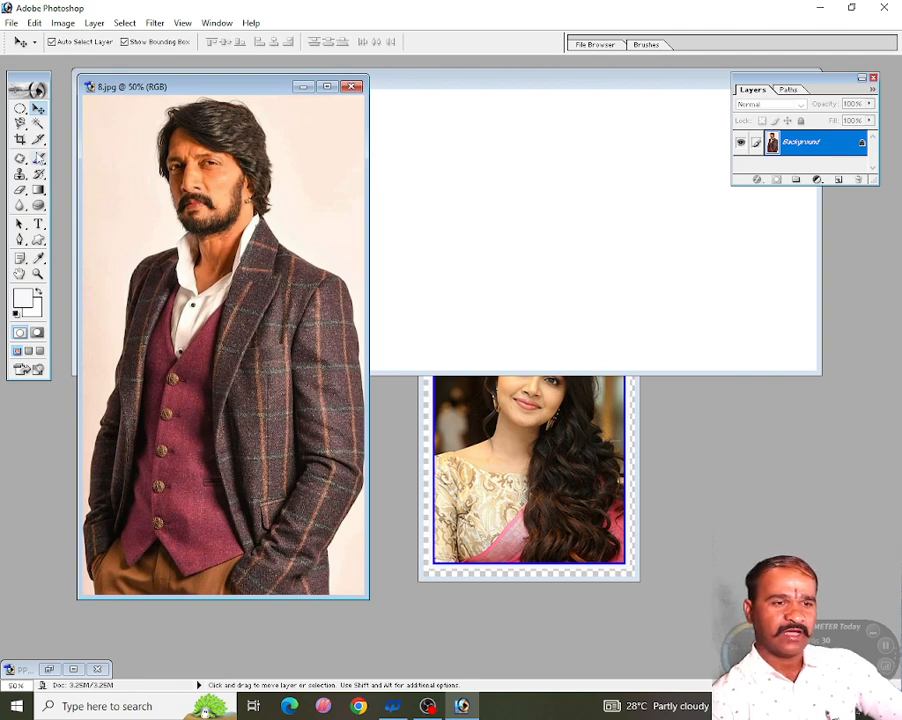
Crop 8.jpg to 1.5 x 2 in at 200 pixels/inch, framing the man from just above his hair to his waist
left_click(20, 139)
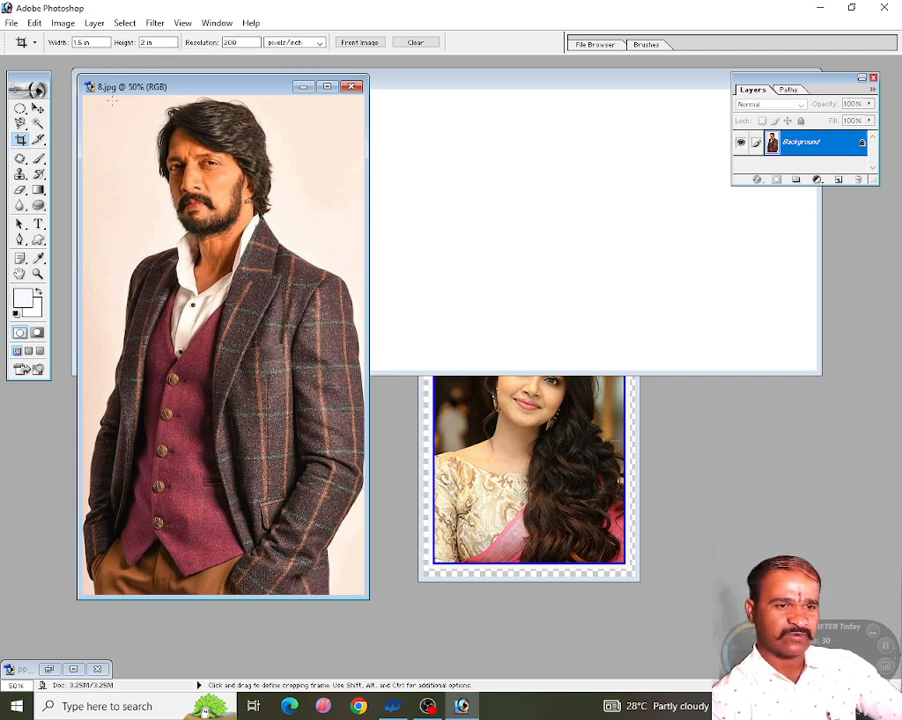
left_click_drag(167, 172, 363, 437)
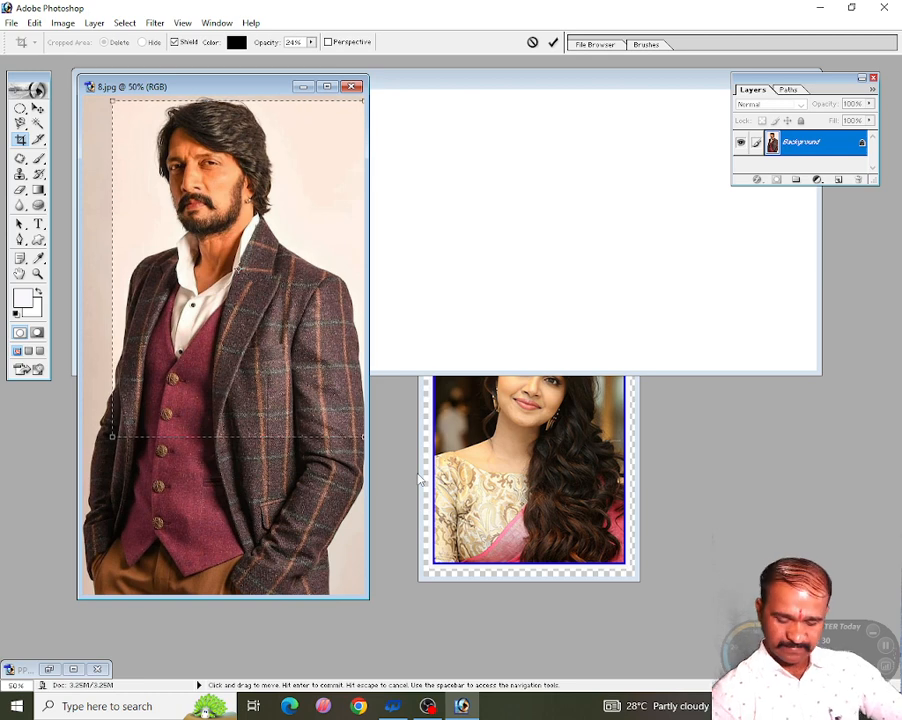
left_click_drag(237, 270, 229, 266)
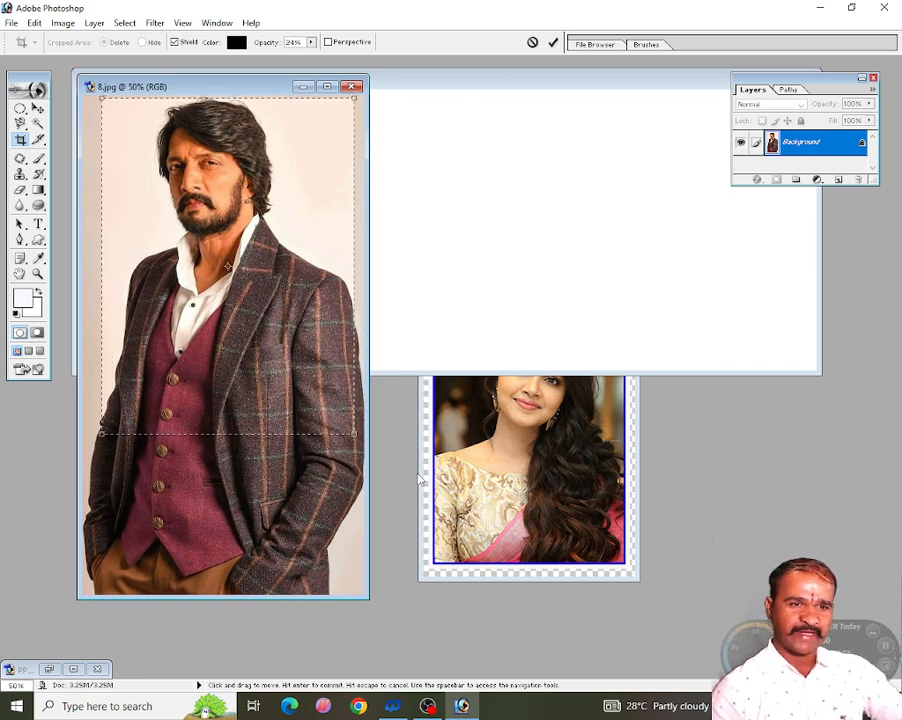
key("Return")
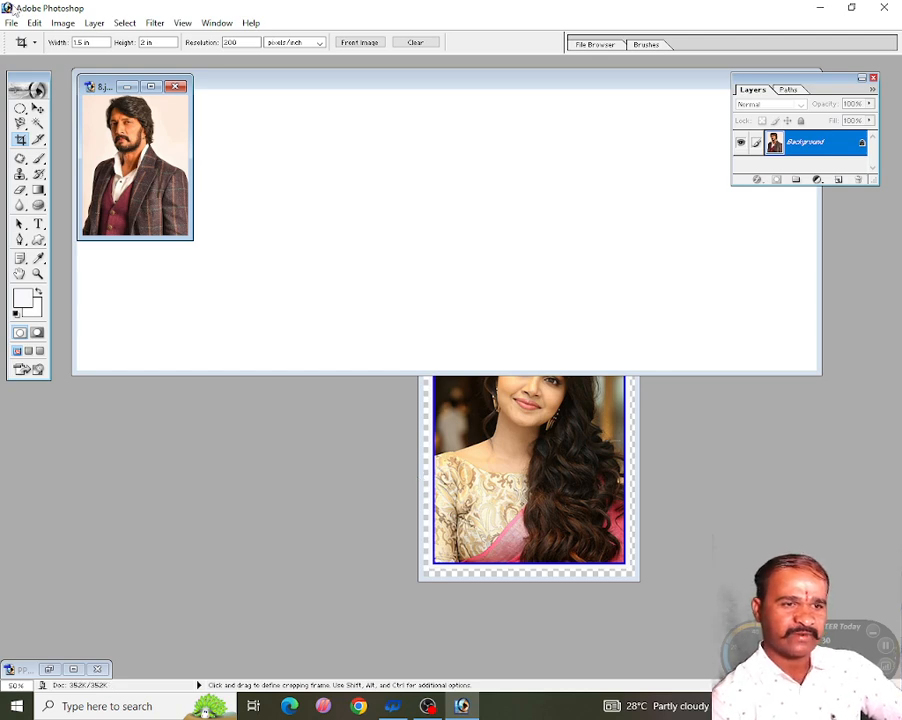
Convert the cropped portrait's background into Layer 0 and scale it about its centre to about 90.6%, leaving an even transparent border
left_click(38, 108)
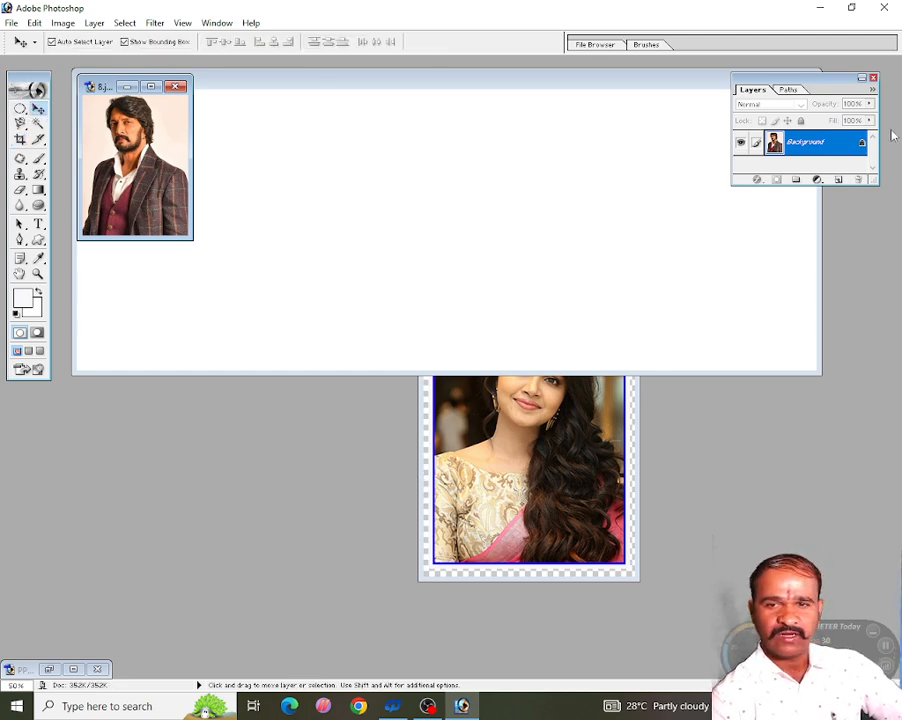
double_click(862, 145)
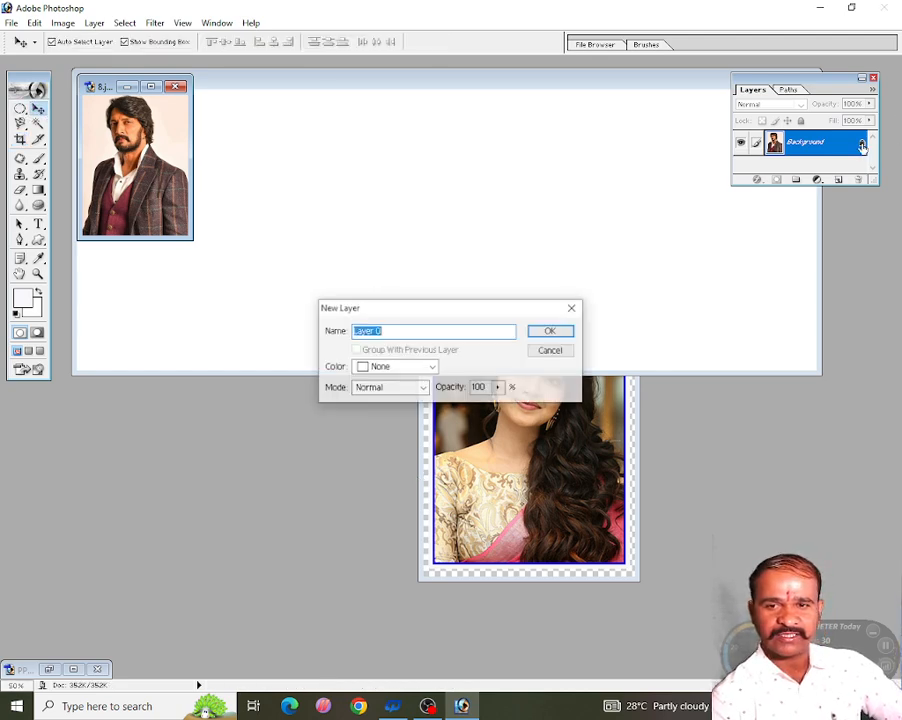
left_click(545, 331)
left_click(151, 86)
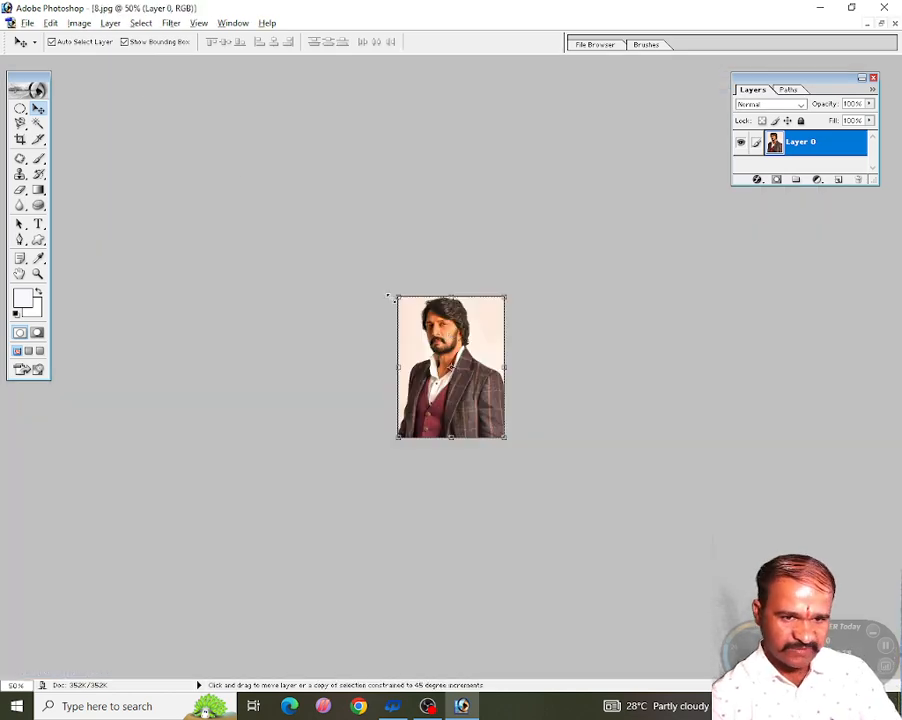
left_click_drag(392, 296, 403, 302)
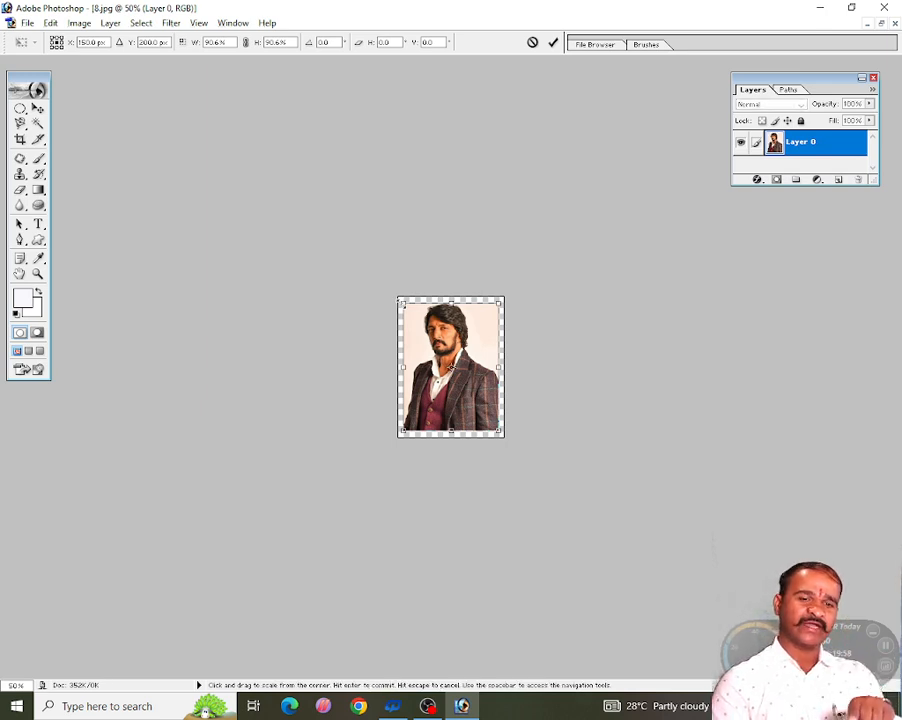
key("Return")
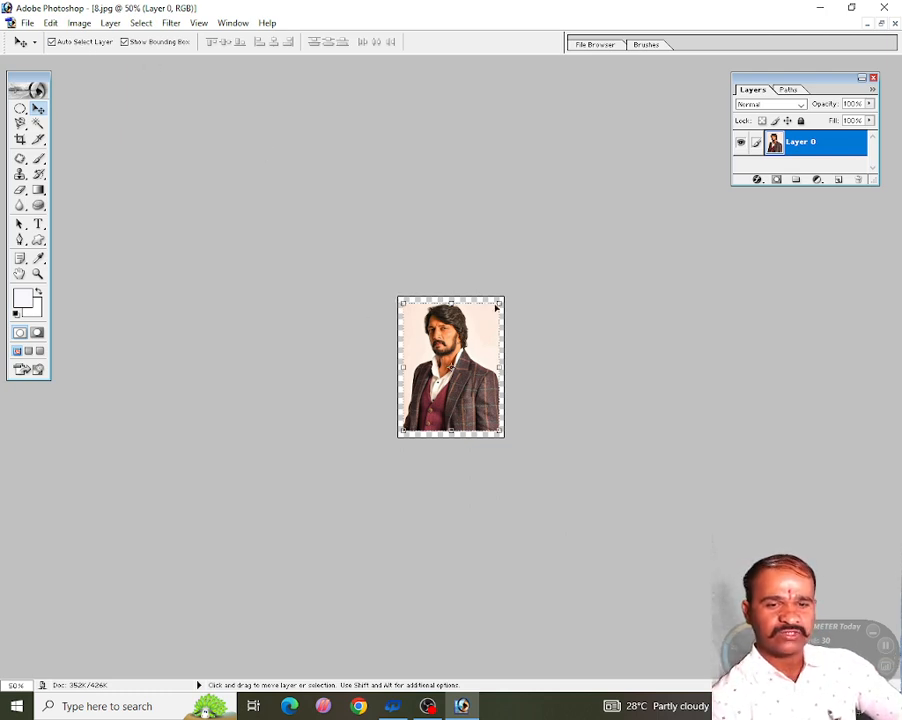
Define the bordered portrait as a pattern named with the subject's first name in capitals, and minimize 8.jpg
left_click(51, 23)
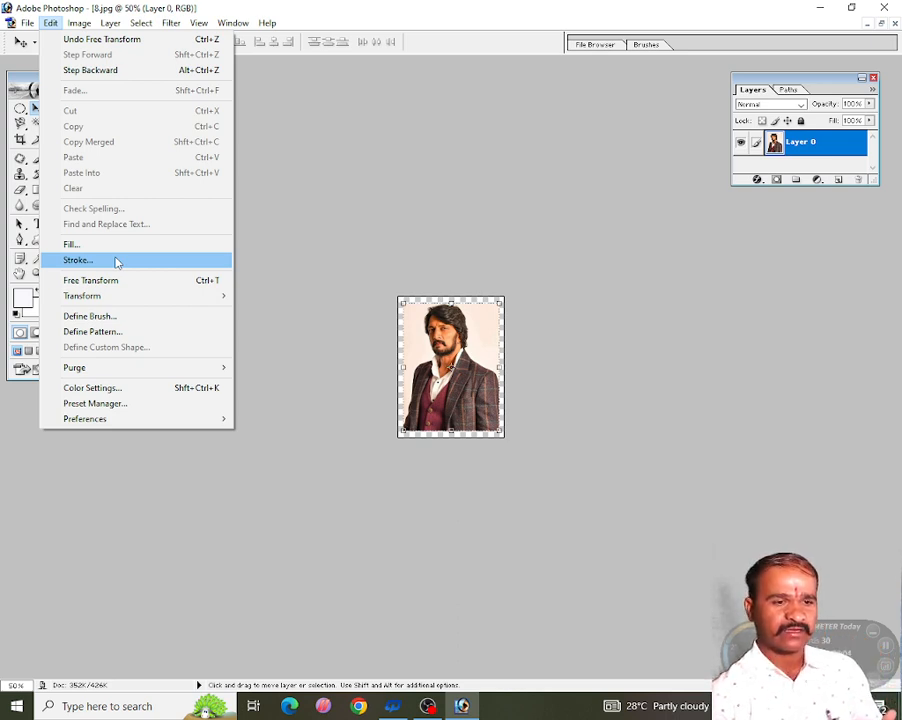
left_click(101, 333)
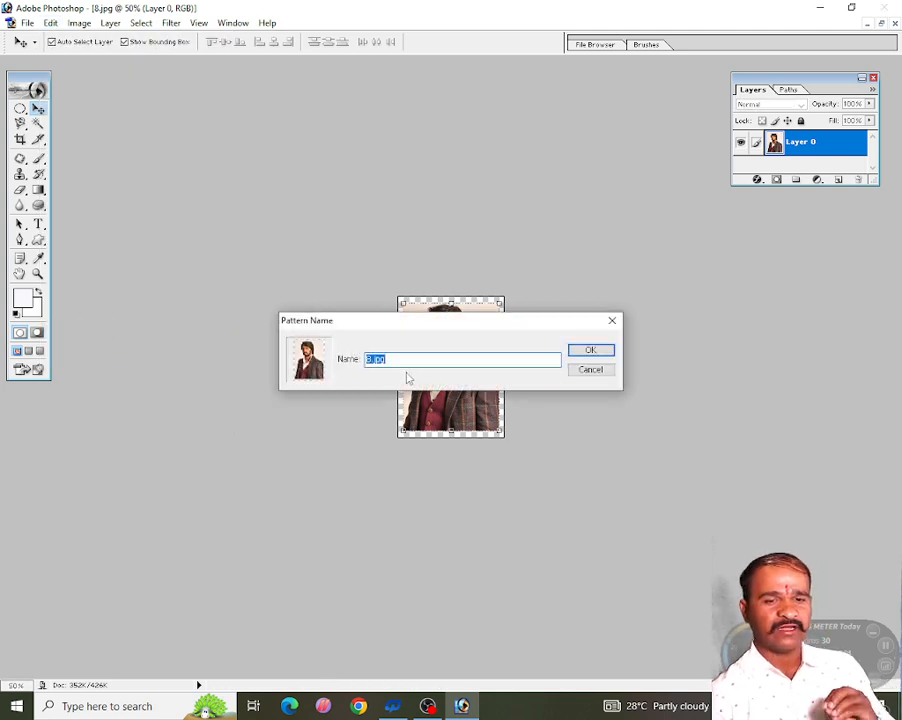
type("SUDEEP")
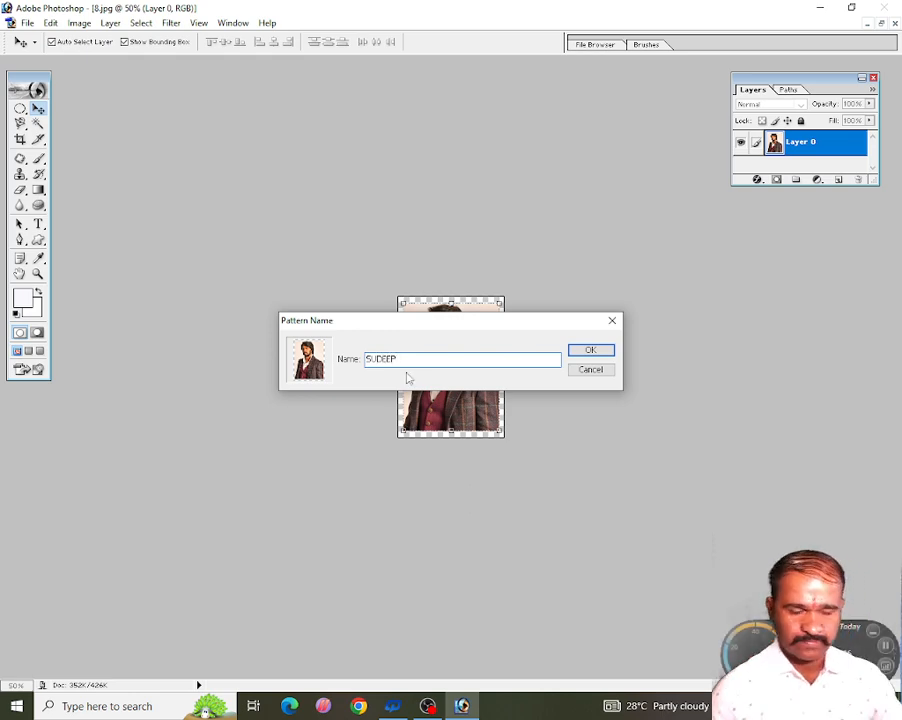
left_click(594, 350)
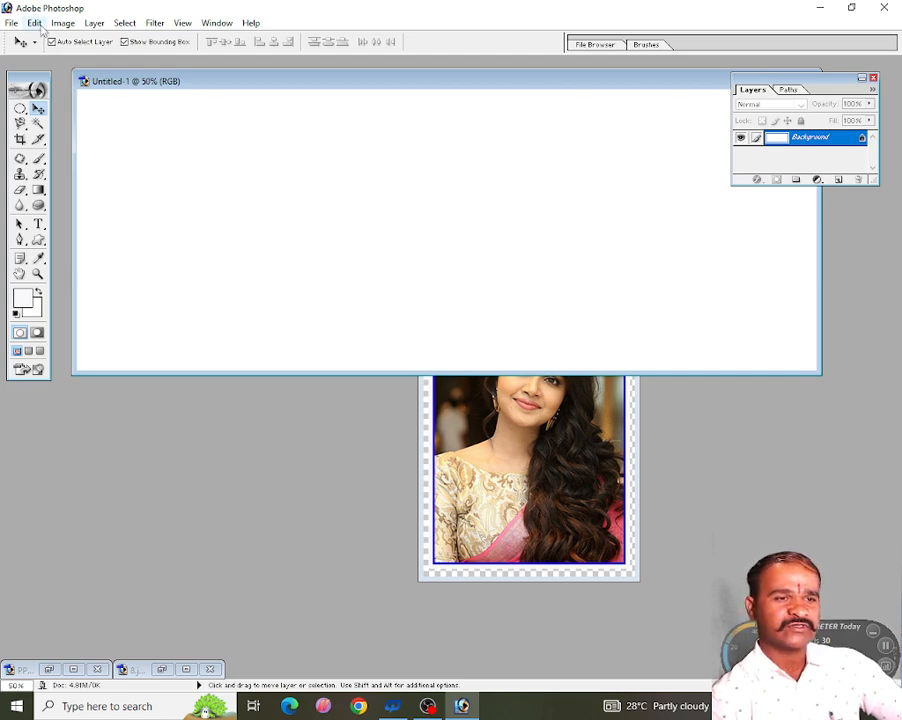
Fill the Untitled-1 background with the new portrait pattern in Normal mode at 100% opacity, and show the sheet in full-screen view with menus
left_click(36, 24)
left_click(413, 240)
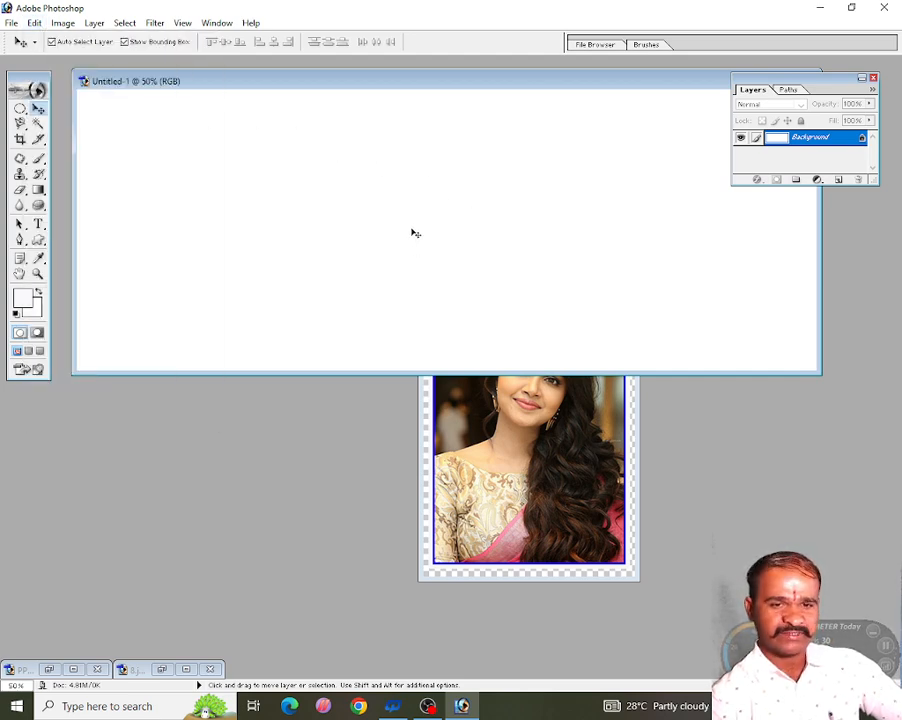
left_click(34, 22)
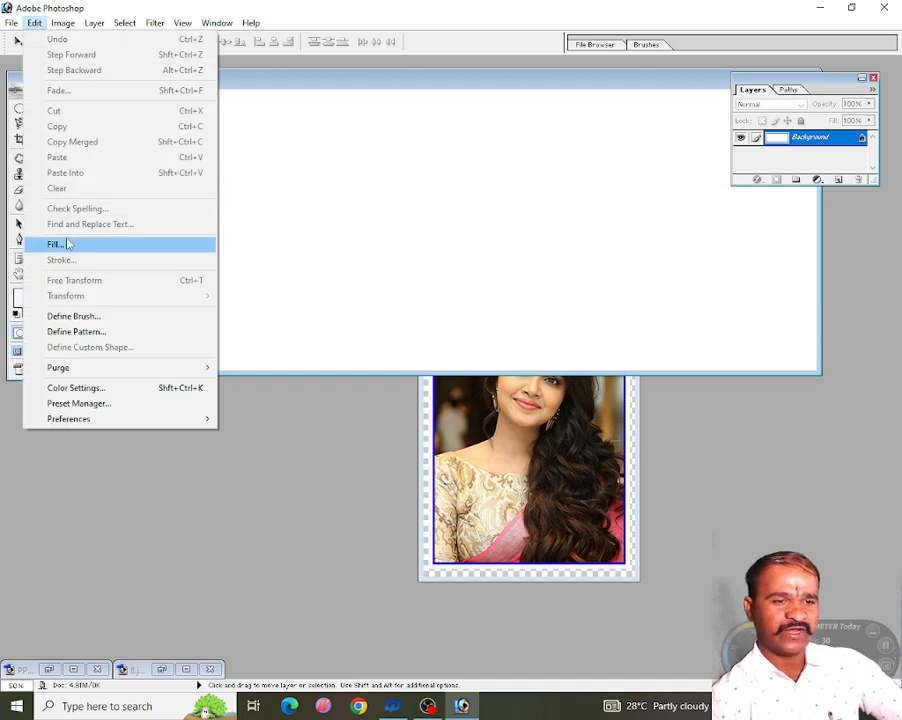
left_click(62, 243)
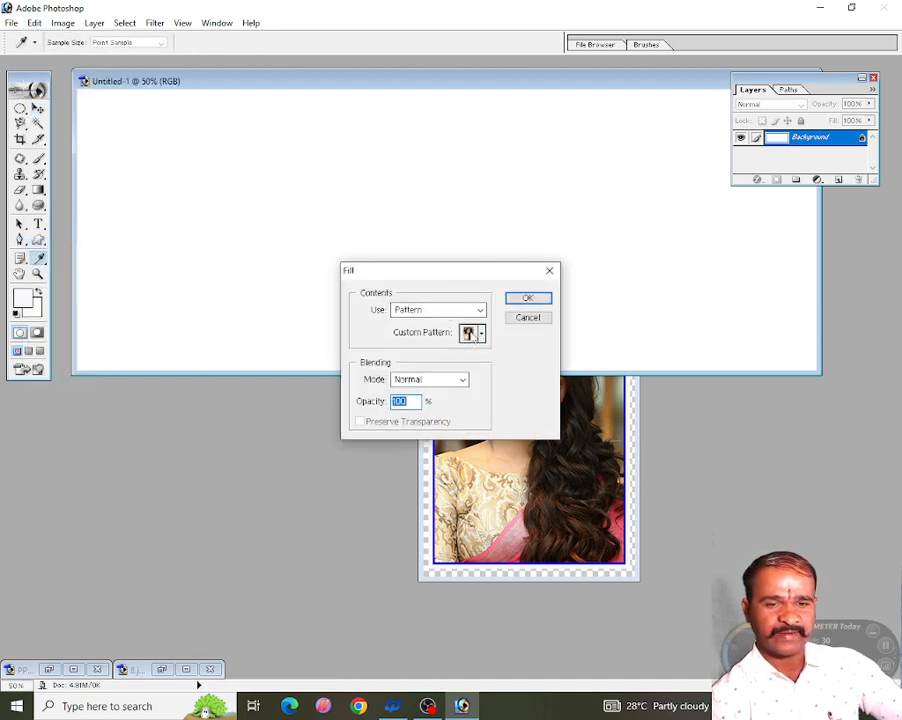
left_click(481, 334)
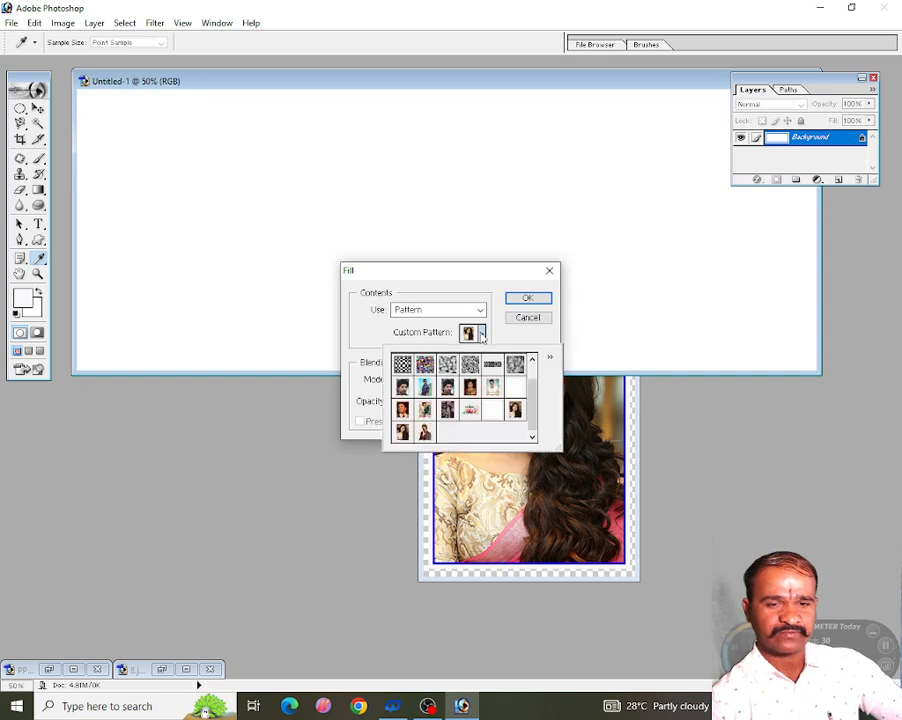
left_click(424, 432)
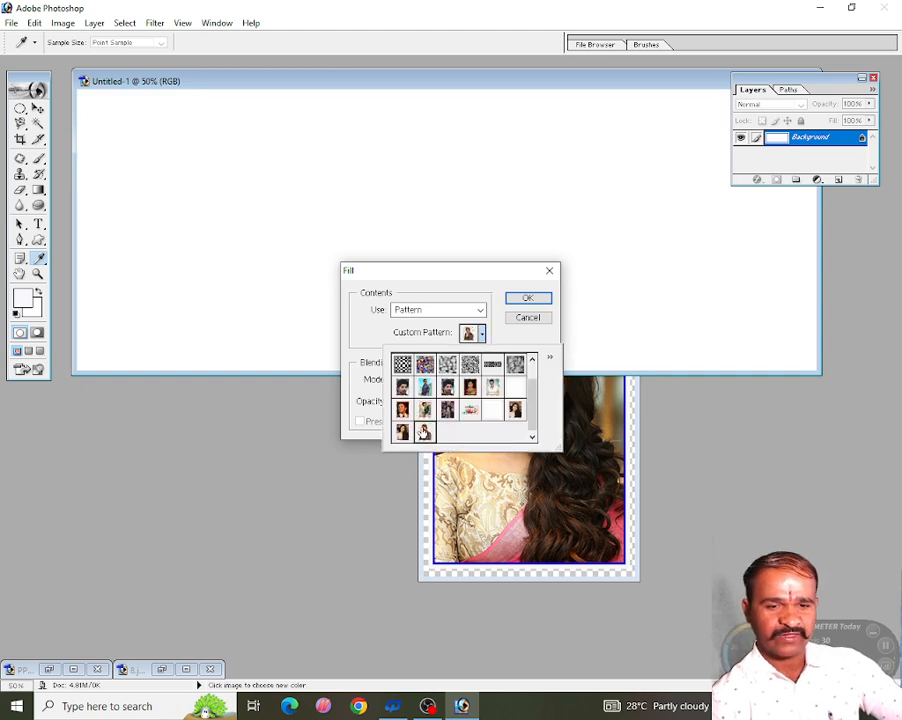
left_click(528, 298)
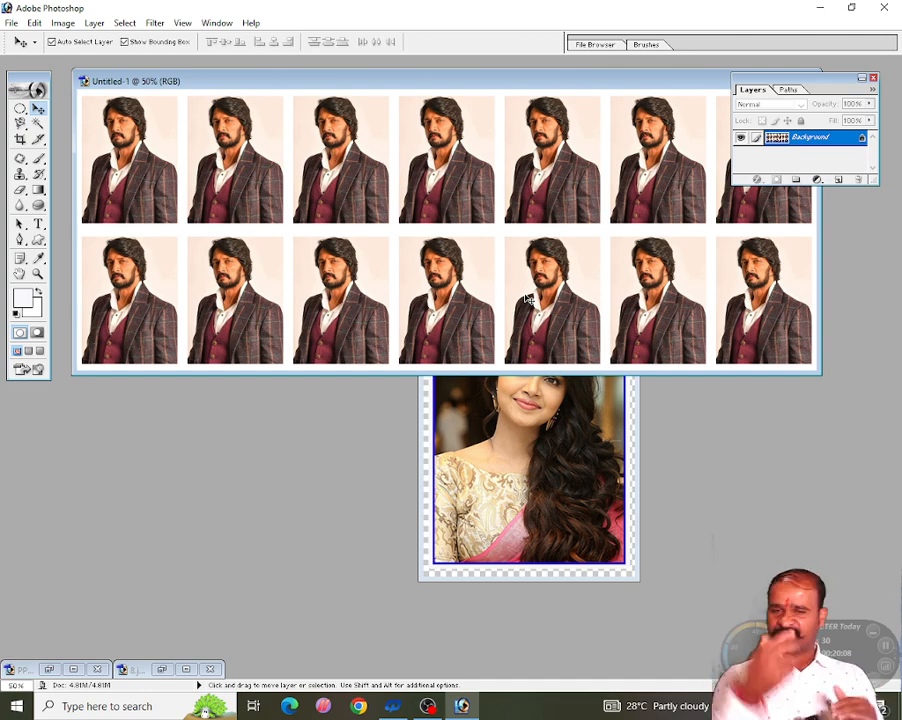
key("f")
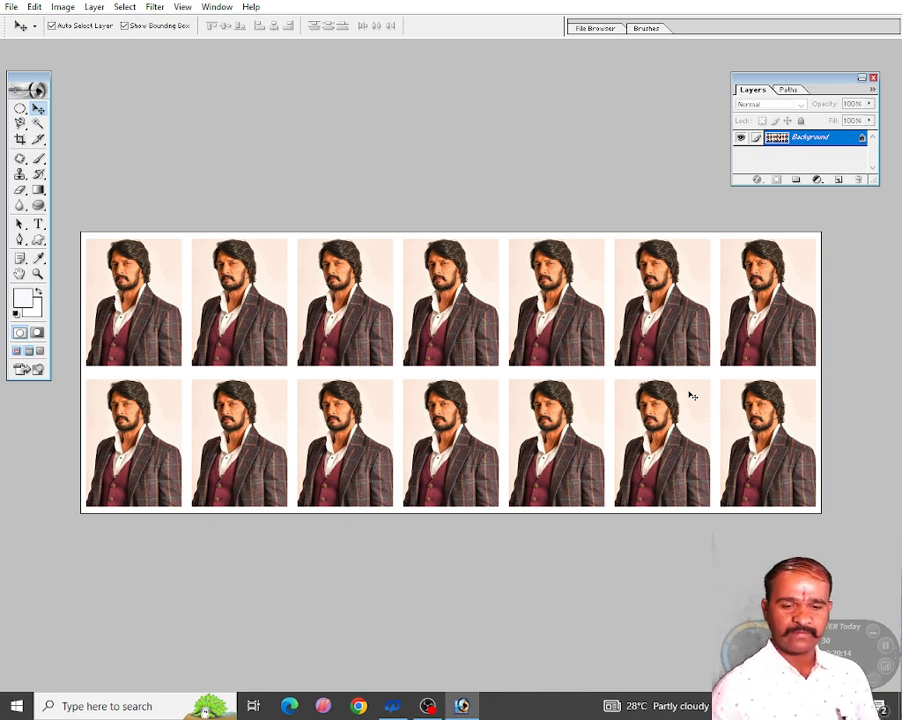
mouse_move(452, 712)
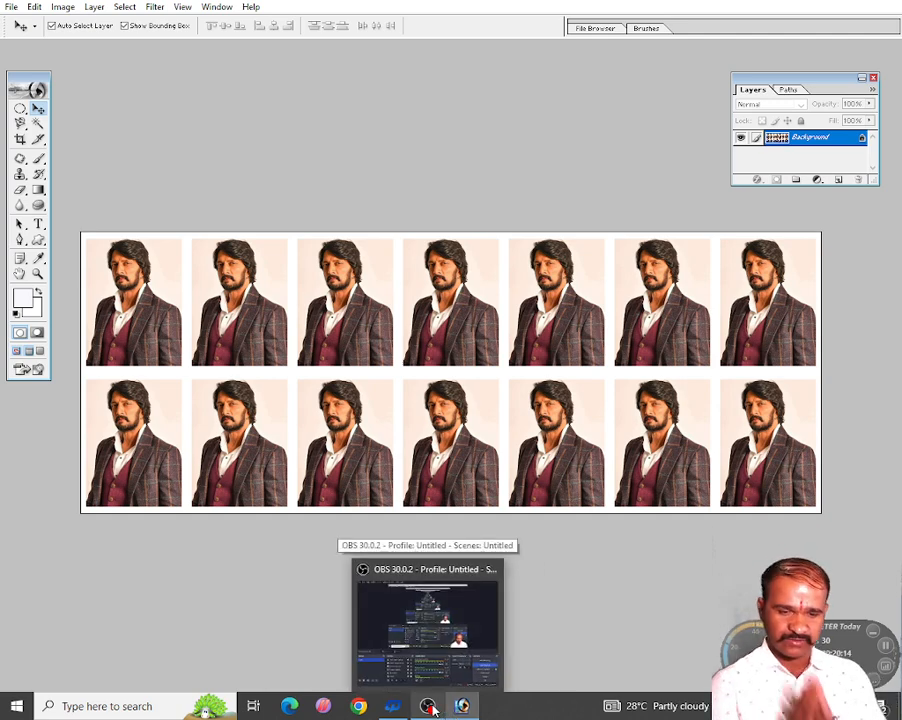
left_click(430, 708)
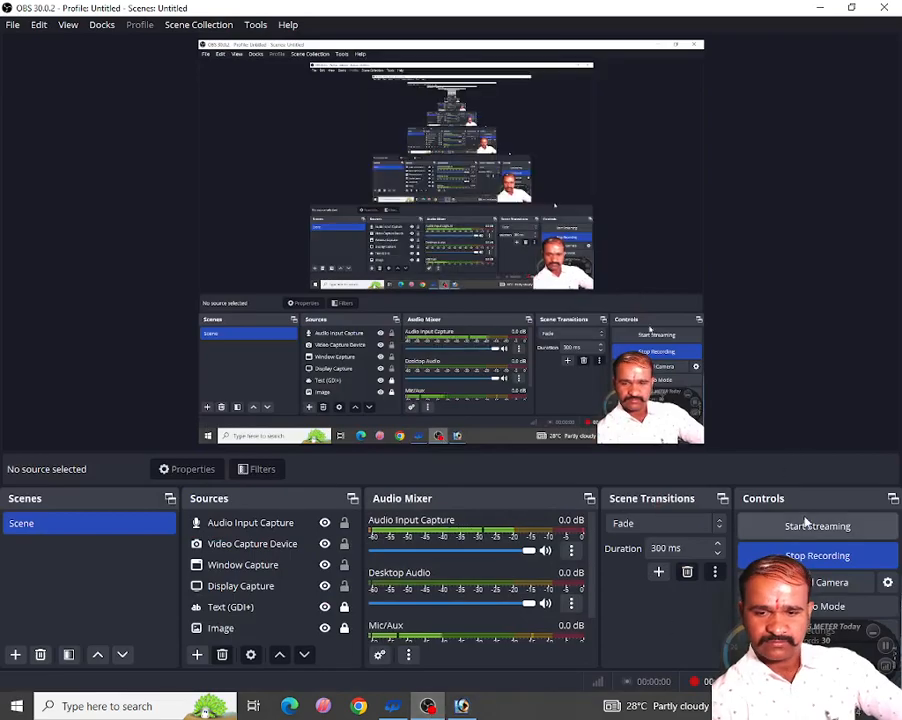